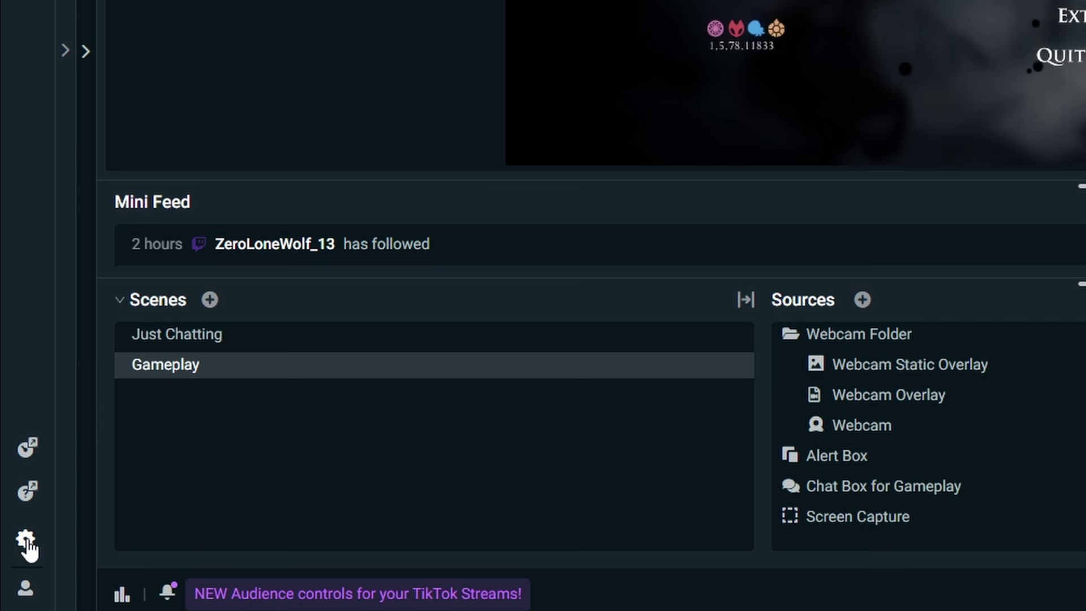
Step: Set Desktop Audio Device 1 to Speakers (Yamaha ZG01), then bring up Windows sound settings
{"action": "left_click", "coordinate": [26, 541]}
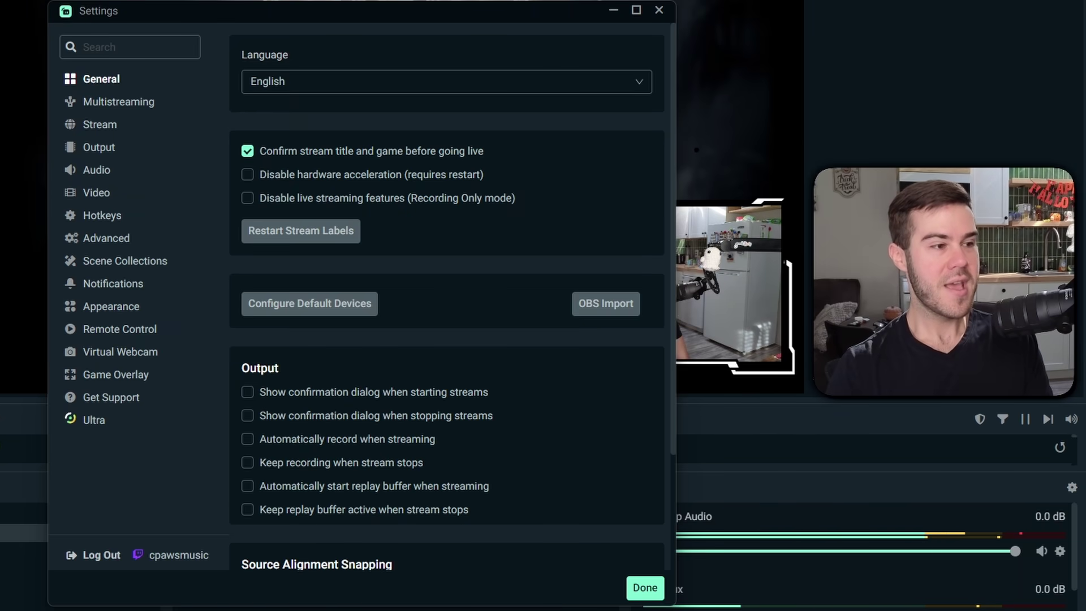
{"action": "left_click", "coordinate": [102, 171]}
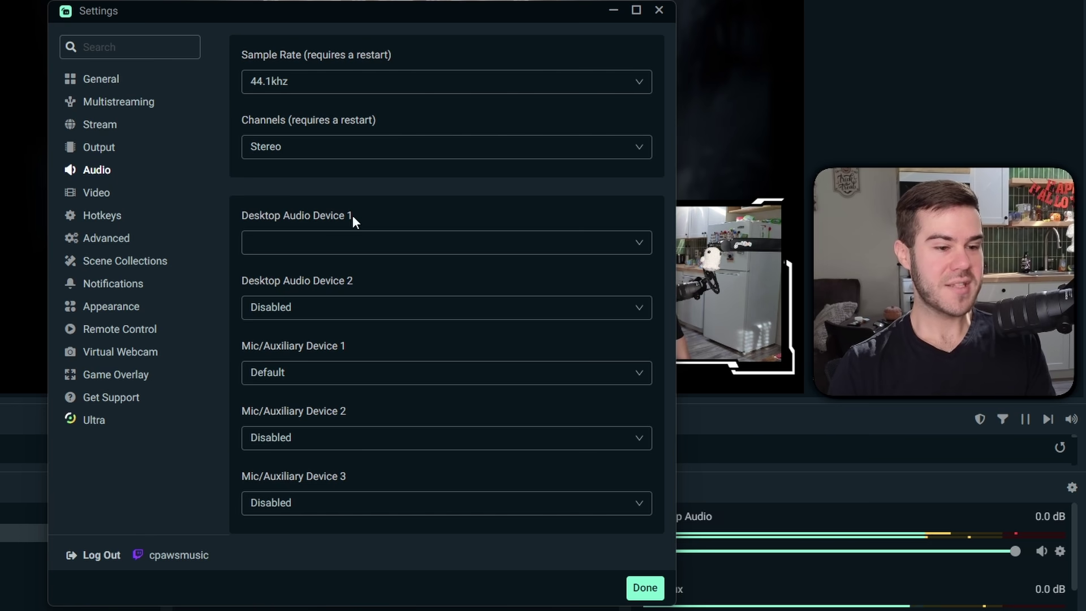
{"action": "left_click", "coordinate": [343, 243]}
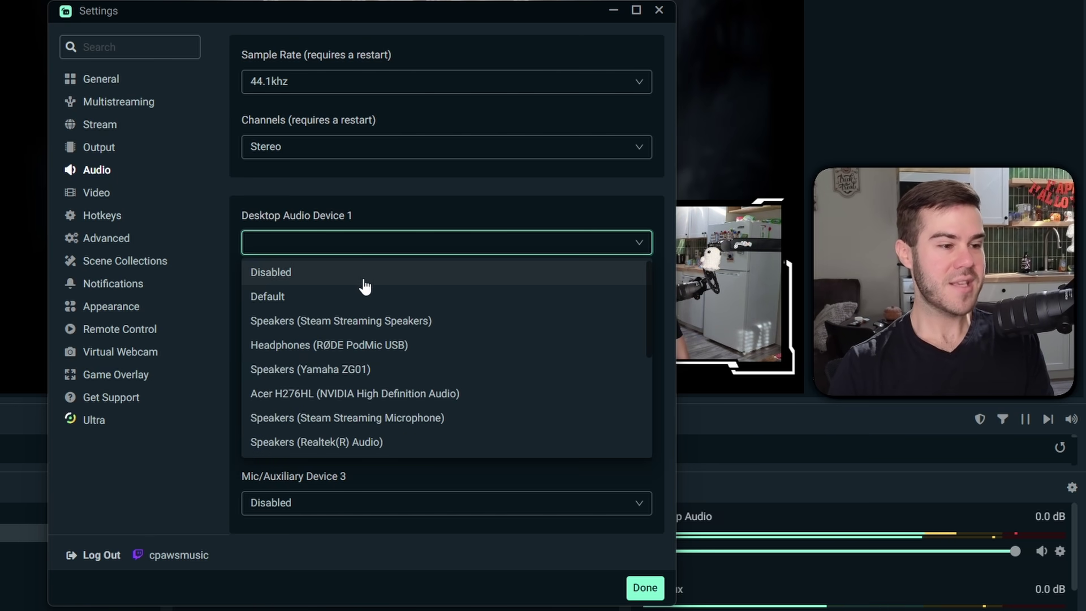
{"action": "left_click", "coordinate": [375, 370]}
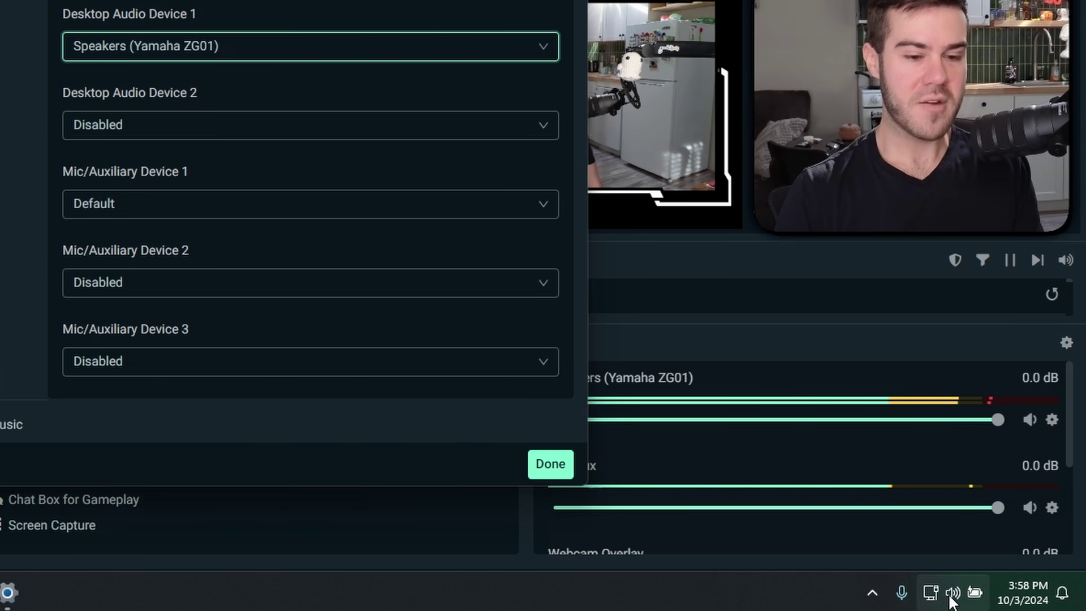
{"action": "right_click", "coordinate": [952, 597]}
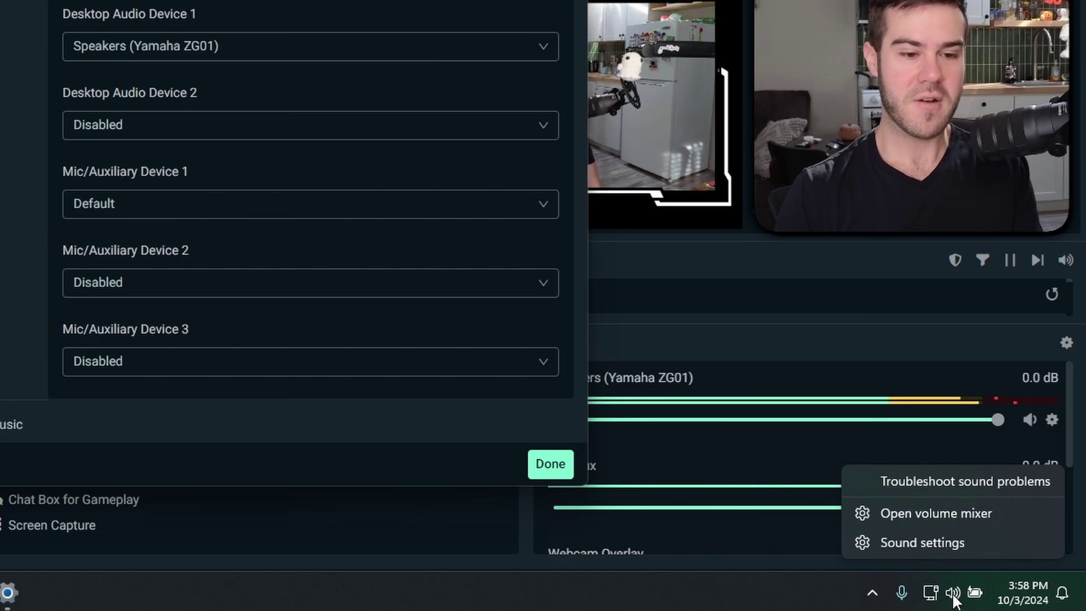
{"action": "left_click", "coordinate": [950, 548]}
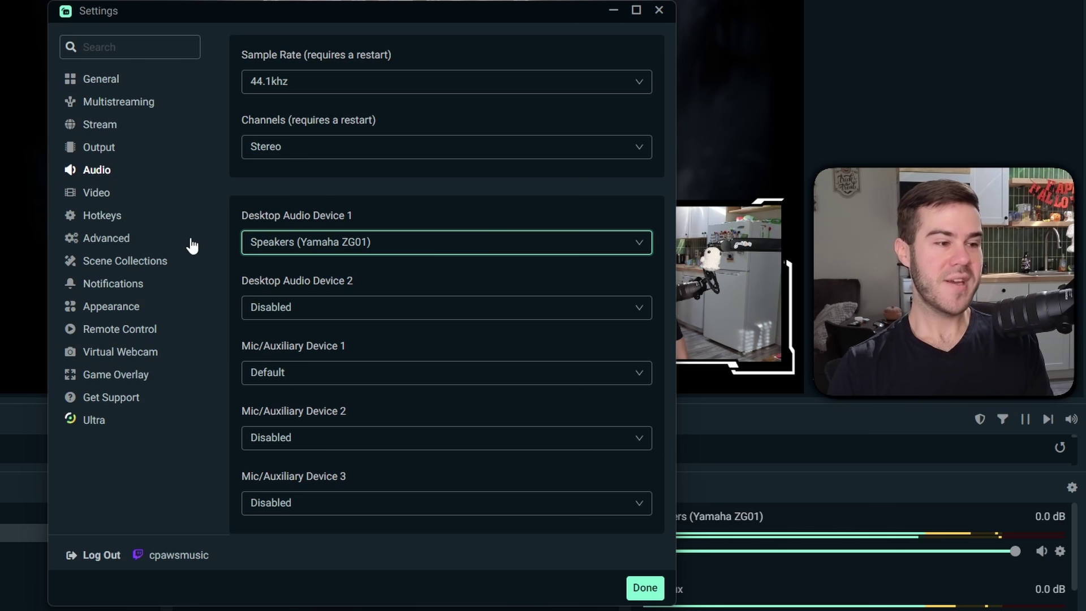
Step: Choose Desktop Microphone (RØDE PodMic USB) for Mic/Auxiliary Device 1
{"action": "left_click", "coordinate": [289, 384]}
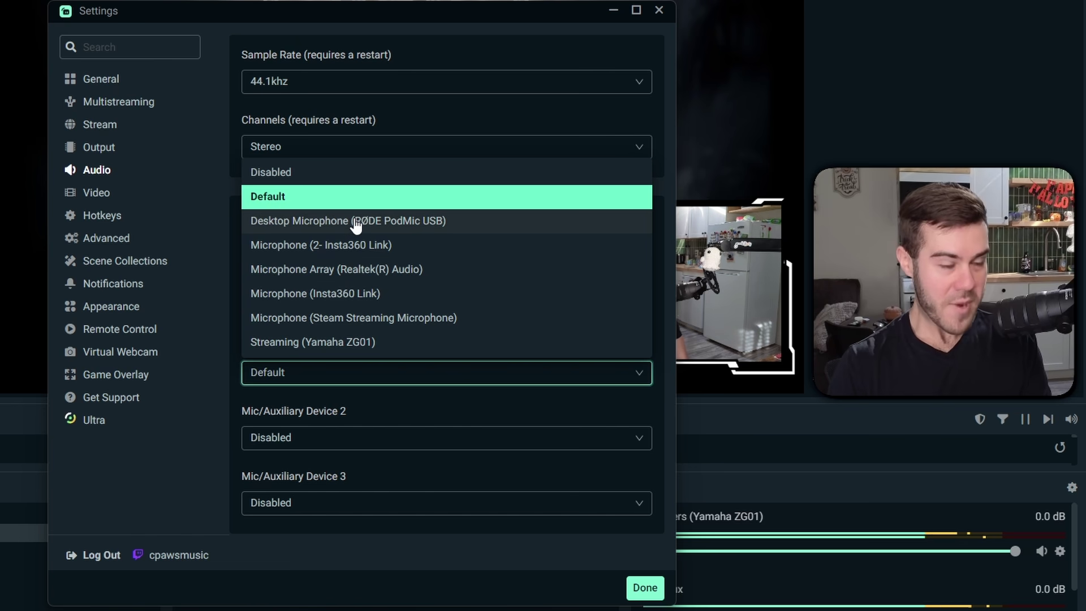
{"action": "left_click", "coordinate": [380, 223]}
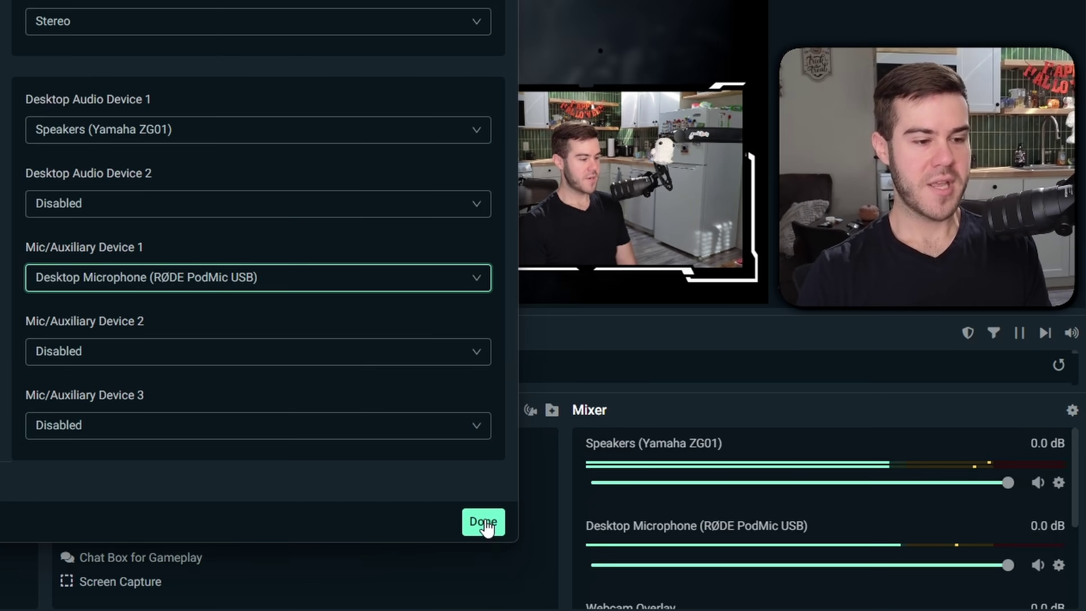
Step: Close Settings with Done, keeping the Yamaha speaker and RØDE mic device choices
{"action": "left_click", "coordinate": [362, 539]}
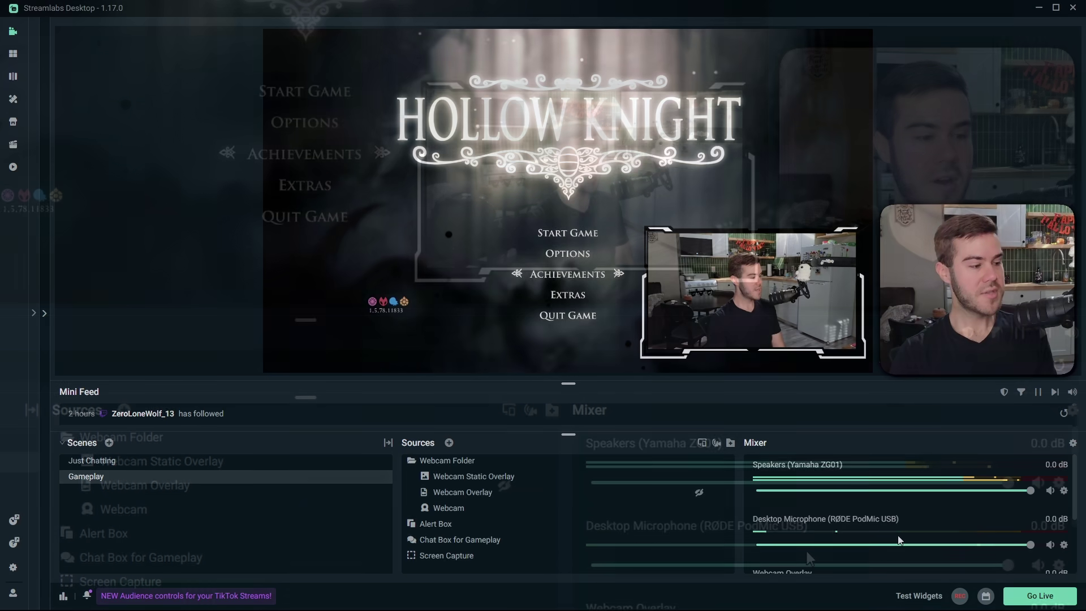
Step: Show Output's Recording options in Advanced mode: mp4 format, audio tracks 2 and 3
{"action": "left_click", "coordinate": [14, 569]}
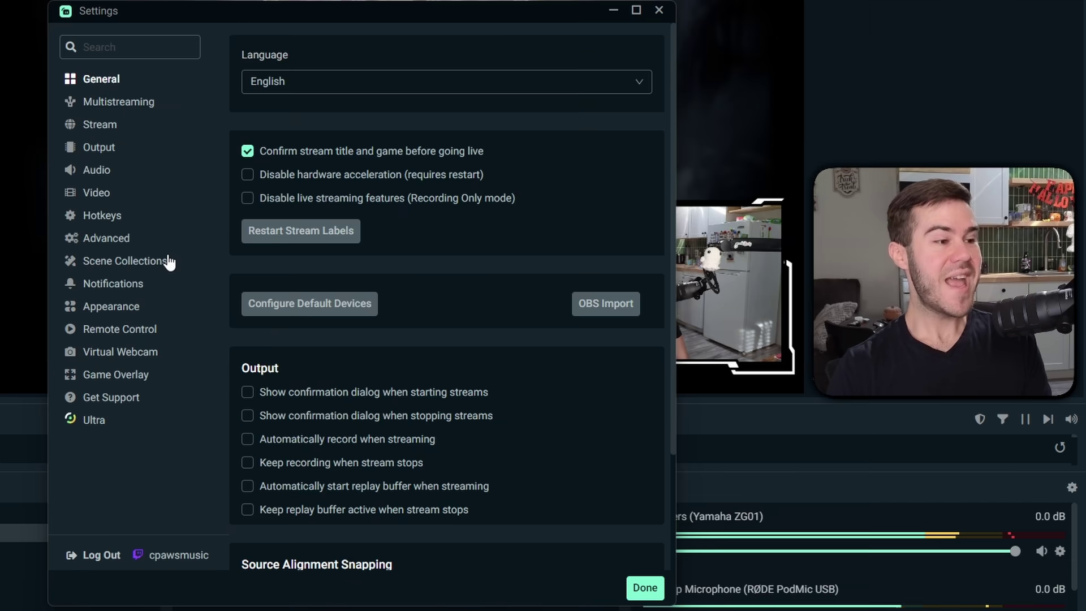
{"action": "left_click", "coordinate": [110, 157]}
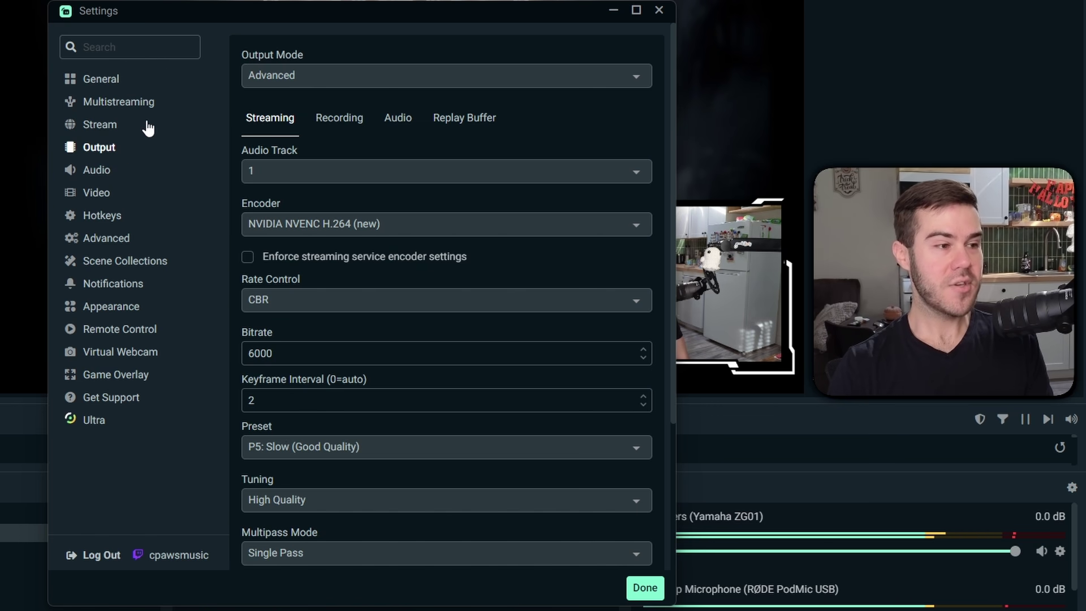
{"action": "left_click", "coordinate": [300, 70]}
{"action": "left_click", "coordinate": [232, 56]}
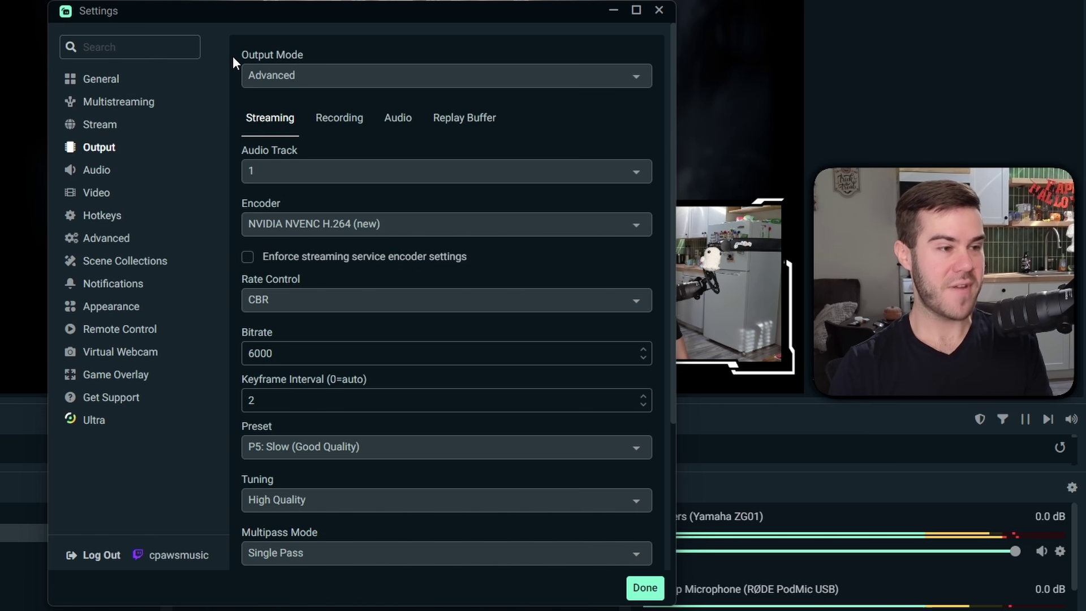
{"action": "left_click", "coordinate": [342, 126]}
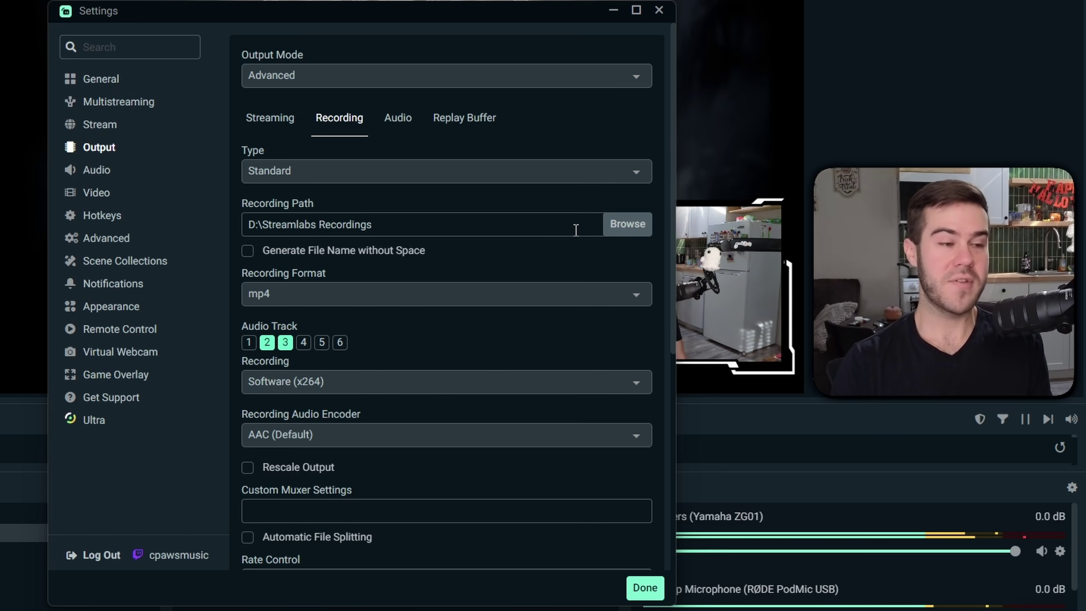
{"action": "scroll", "coordinate": [274, 192], "scroll_direction": "down", "scroll_amount": 2}
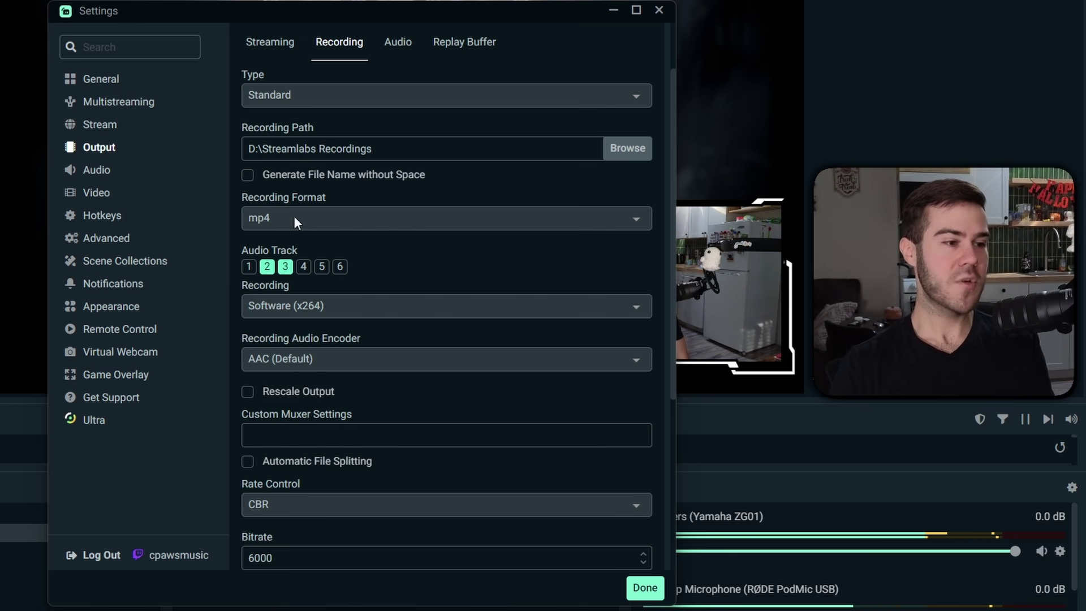
{"action": "scroll", "coordinate": [383, 226], "scroll_direction": "down", "scroll_amount": 2}
{"action": "scroll", "coordinate": [385, 226], "scroll_direction": "up", "scroll_amount": 2}
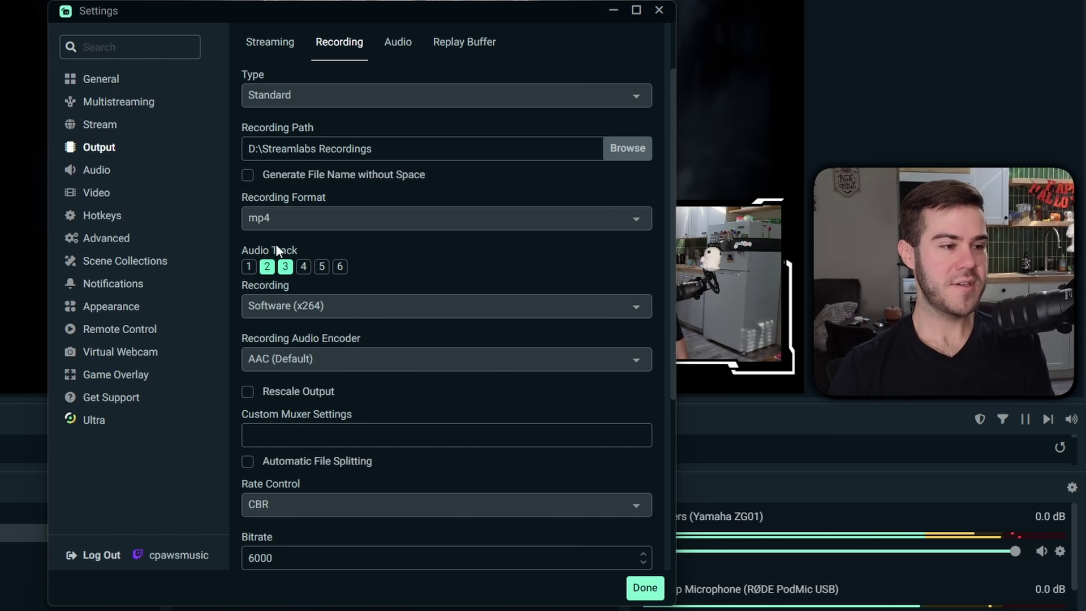
Step: Review the 320 per-track audio bitrates on the Output Audio tab, then close Settings
{"action": "left_click", "coordinate": [399, 50]}
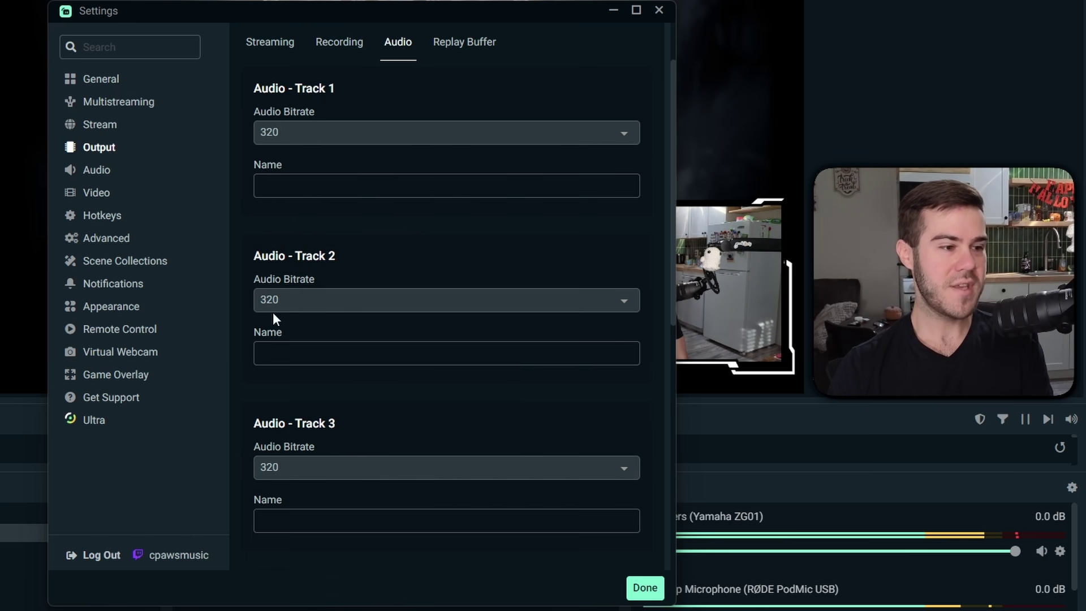
{"action": "scroll", "coordinate": [313, 310], "scroll_direction": "down", "scroll_amount": 5}
{"action": "scroll", "coordinate": [346, 350], "scroll_direction": "up", "scroll_amount": 6}
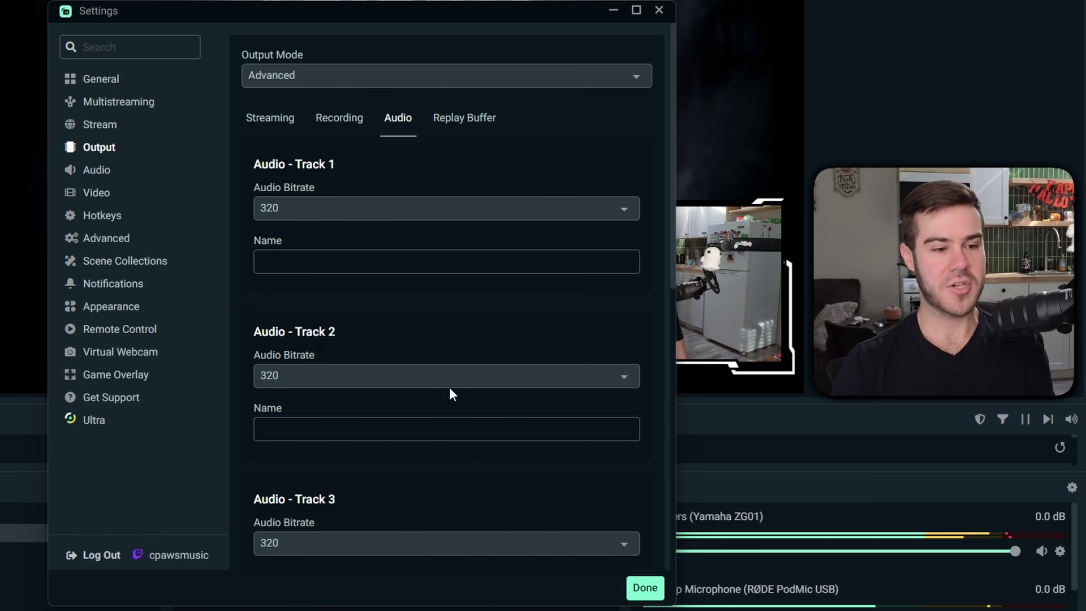
{"action": "left_click", "coordinate": [642, 588]}
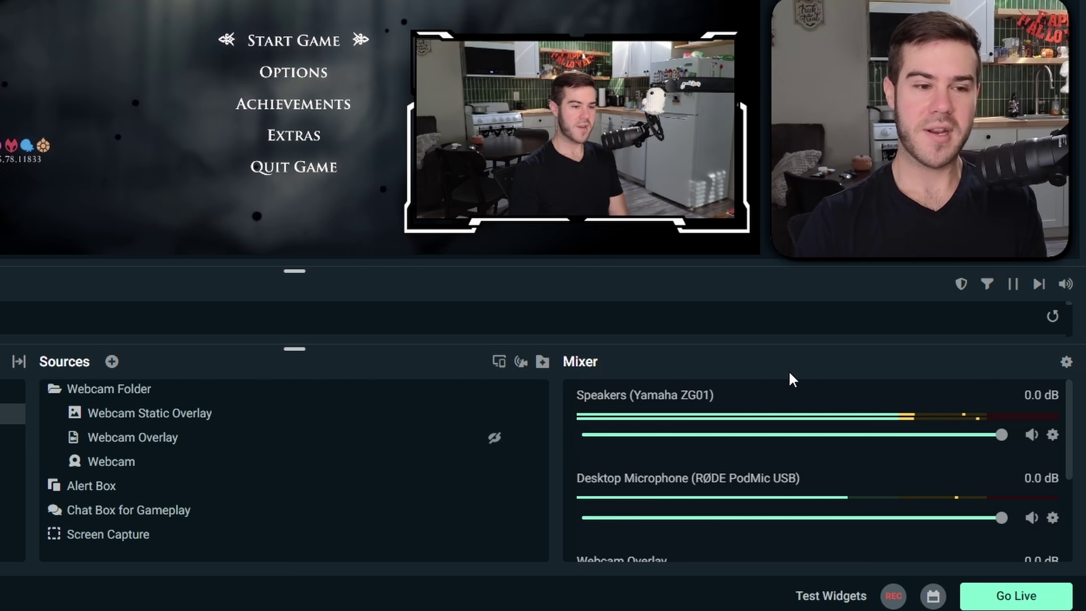
Step: In Advanced Audio Settings, remove Webcam Overlay, Webcam, Chat Box and Alert Box from track 3
{"action": "left_click", "coordinate": [1066, 362]}
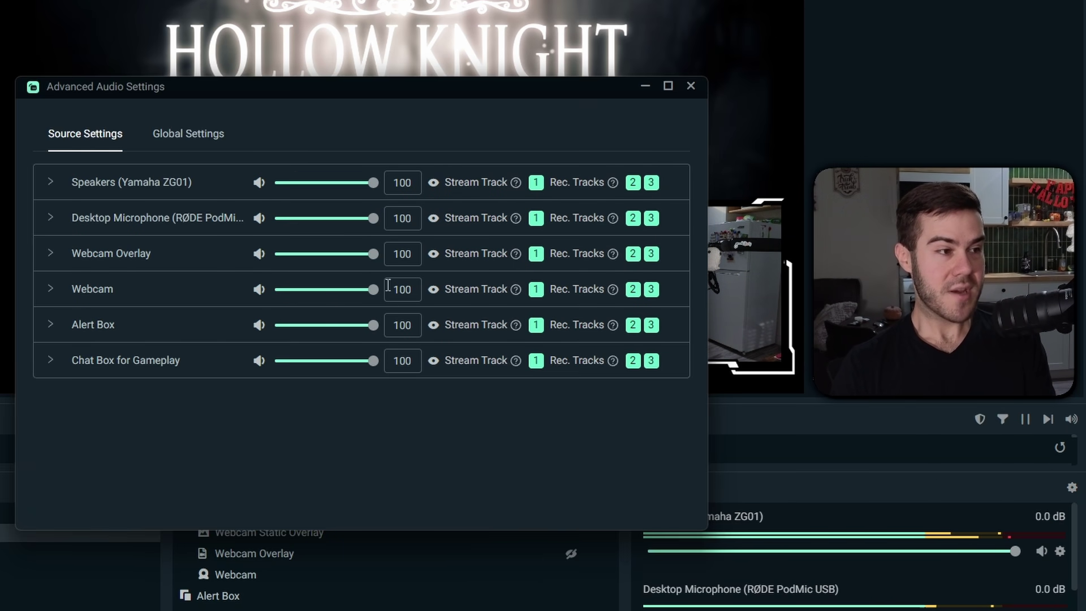
{"action": "left_click_drag", "start_coordinate": [545, 90], "coordinate": [632, 92]}
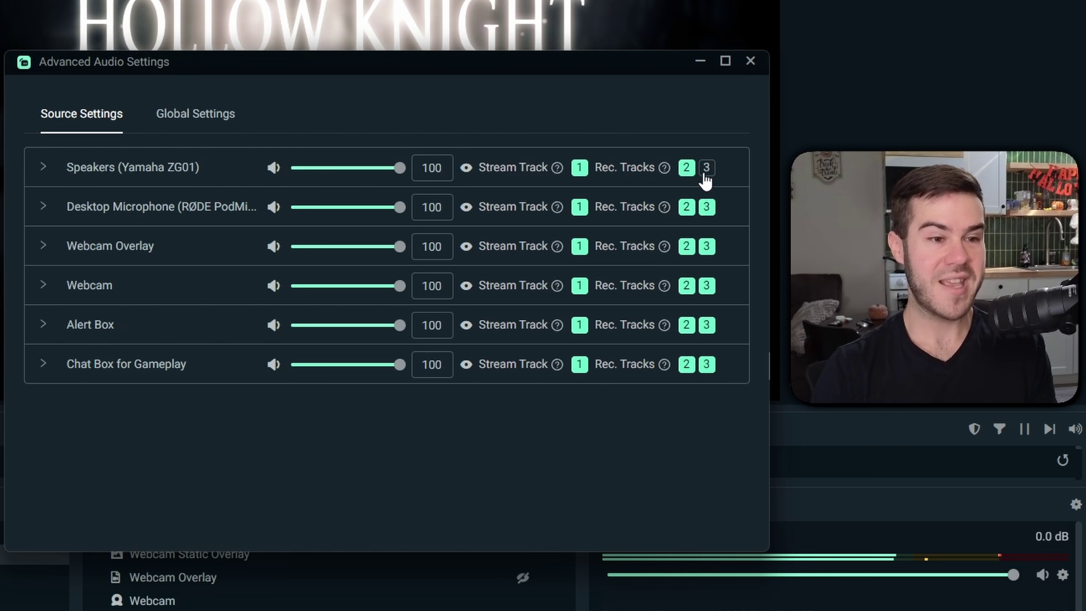
{"action": "left_click", "coordinate": [706, 247]}
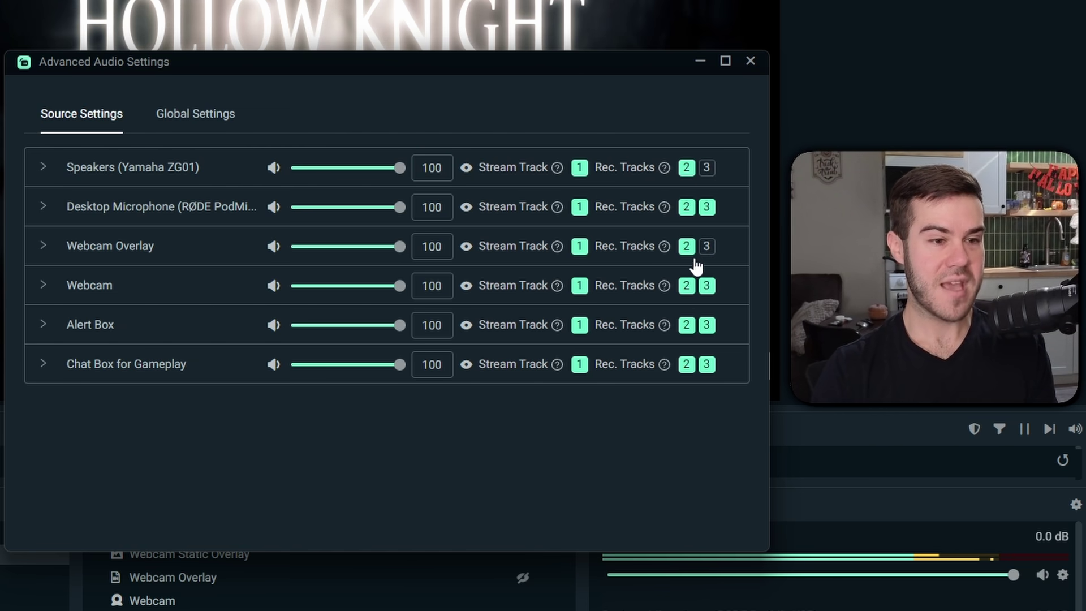
{"action": "left_click", "coordinate": [706, 286]}
{"action": "left_click", "coordinate": [707, 364]}
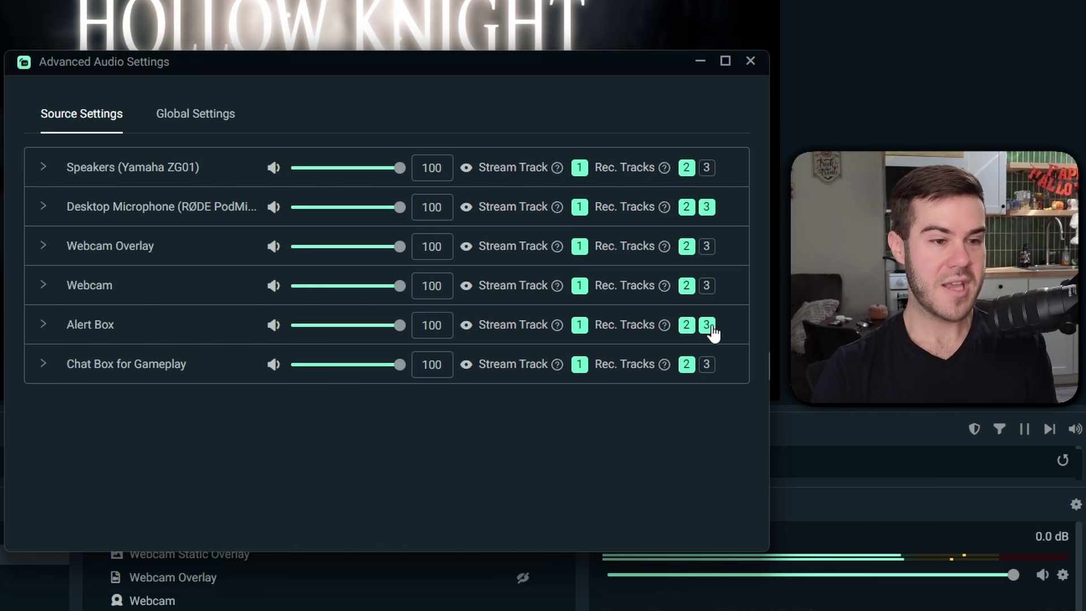
{"action": "left_click", "coordinate": [706, 326]}
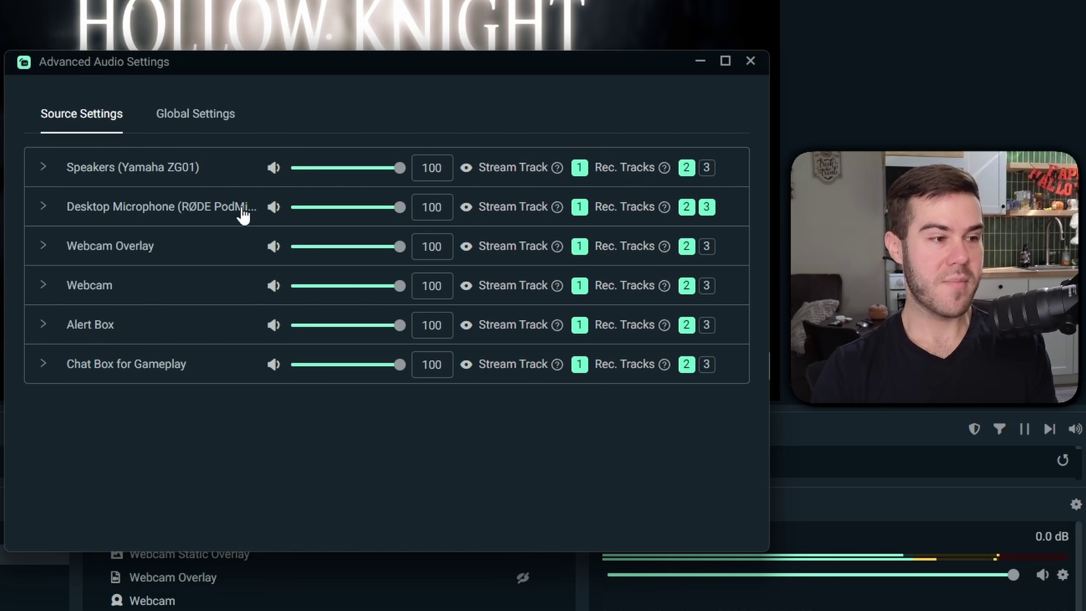
Step: Remove Desktop Microphone, Webcam Overlay, Webcam, Alert Box and Chat Box from track 2
{"action": "left_click", "coordinate": [688, 208]}
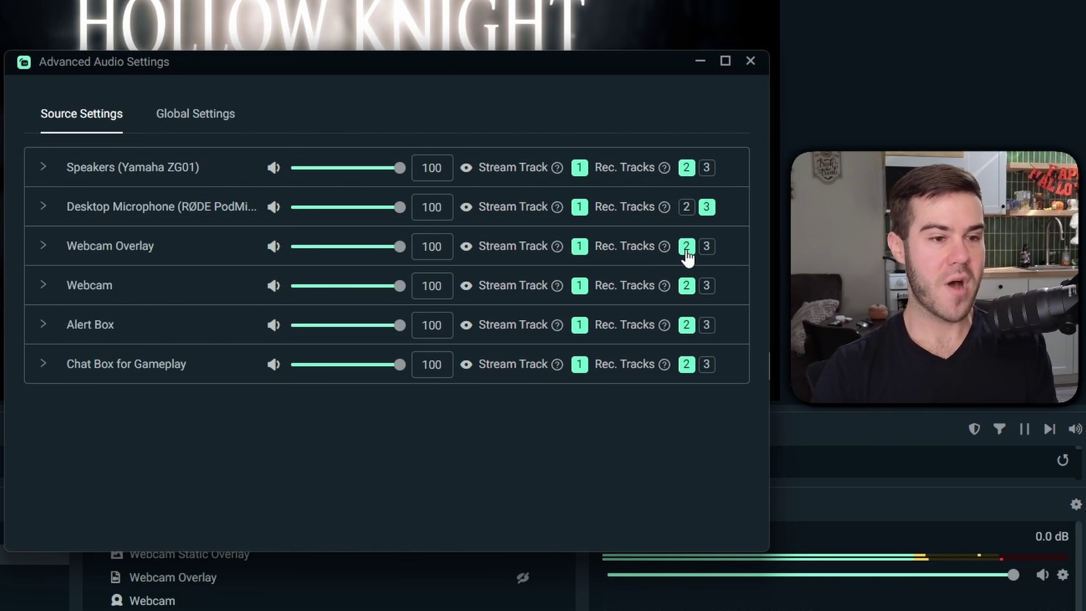
{"action": "left_click", "coordinate": [686, 247]}
{"action": "left_click", "coordinate": [686, 286]}
{"action": "left_click", "coordinate": [686, 325]}
{"action": "left_click", "coordinate": [686, 364]}
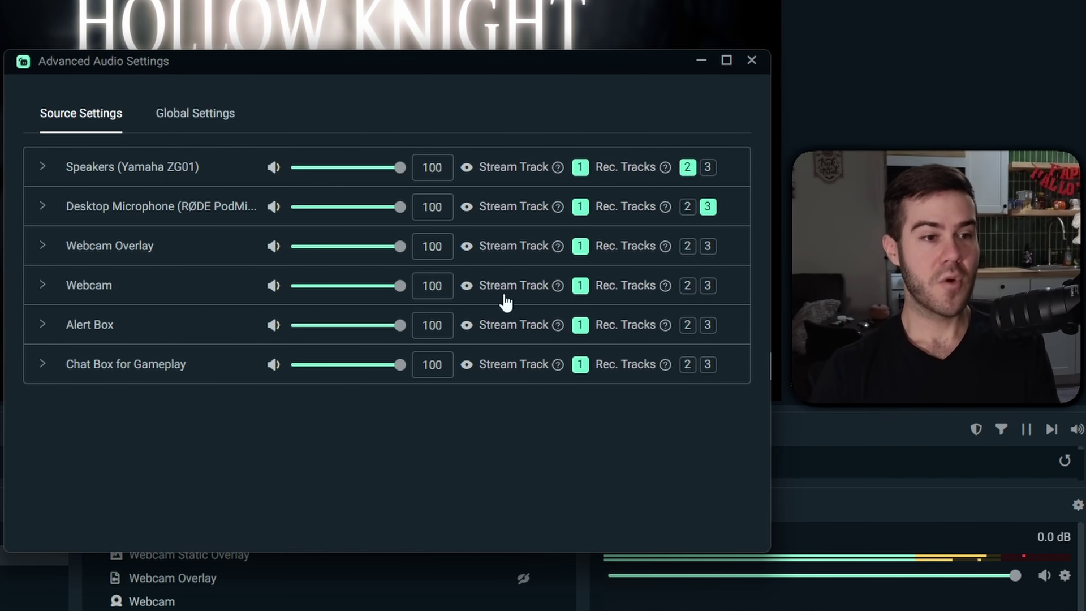
Step: Close Advanced Audio Settings, make a short test recording, and reopen Settings
{"action": "left_click", "coordinate": [752, 62]}
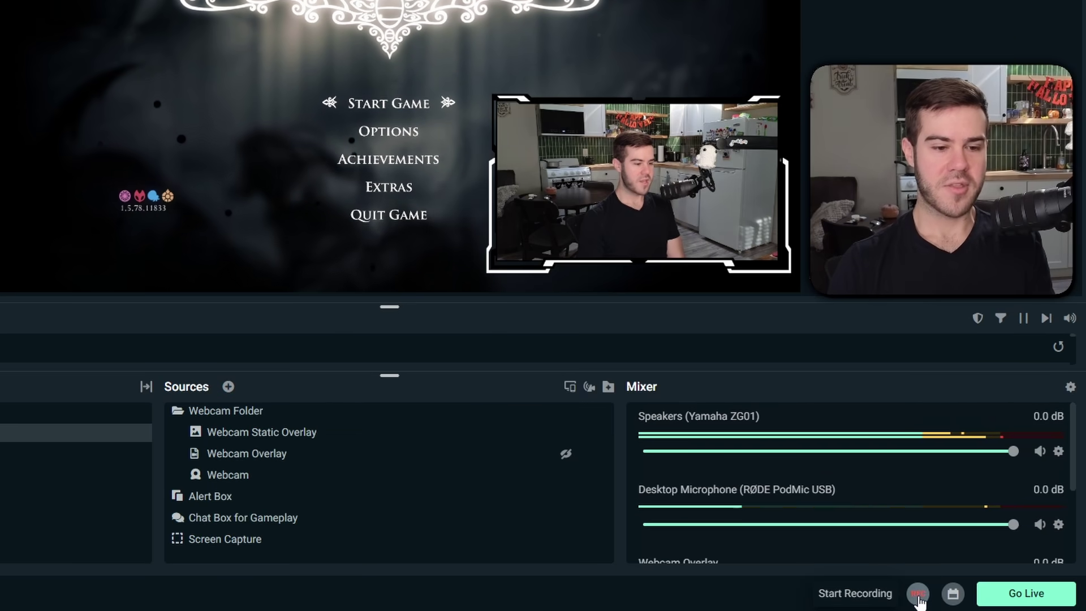
{"action": "left_click", "coordinate": [917, 592]}
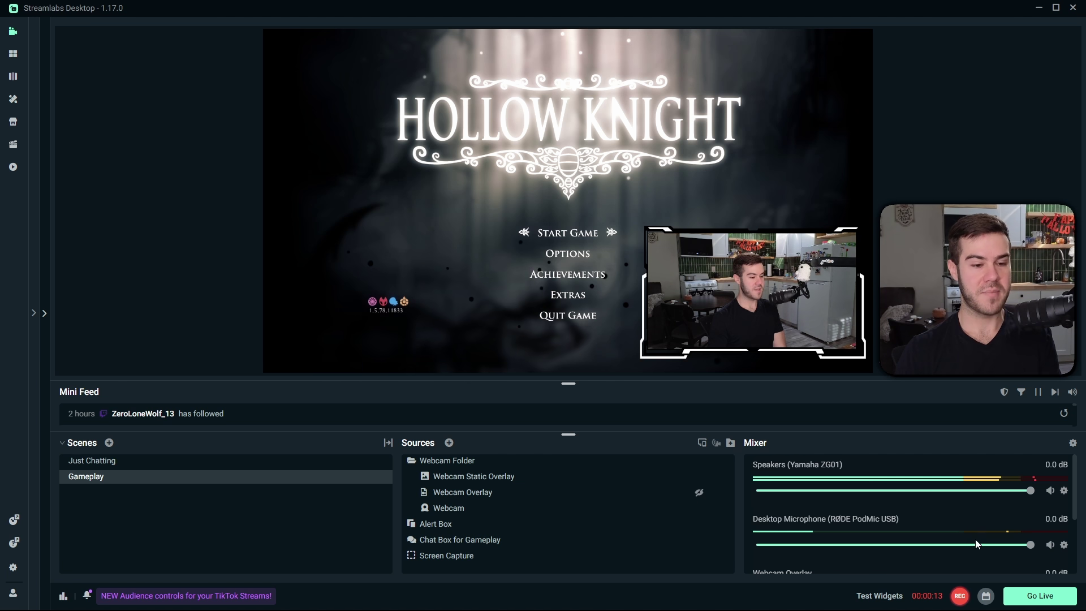
{"action": "left_click", "coordinate": [959, 596]}
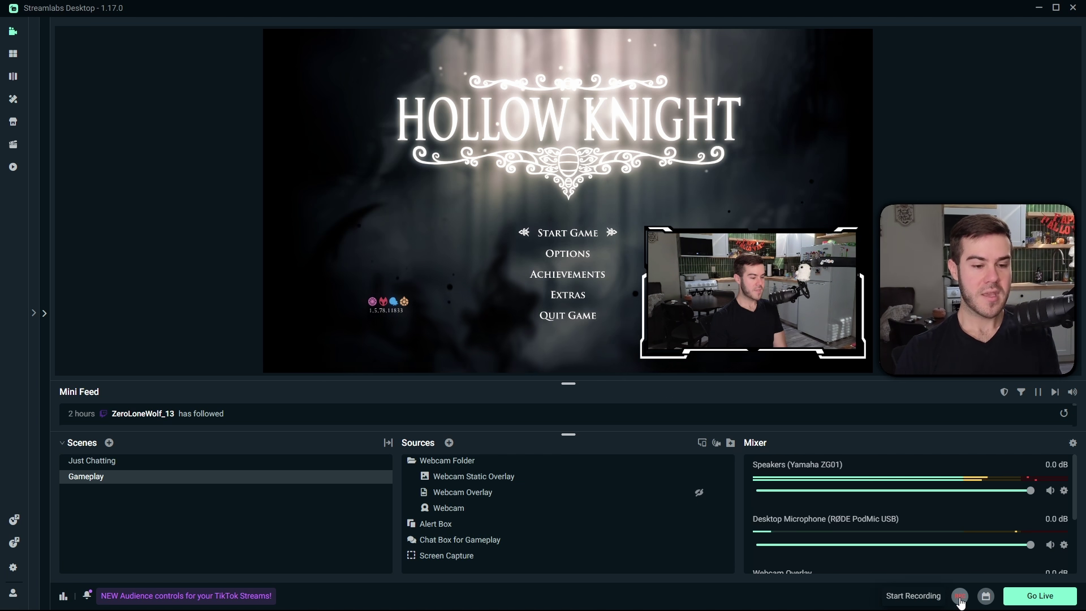
{"action": "left_click", "coordinate": [13, 567]}
{"action": "left_click", "coordinate": [347, 189]}
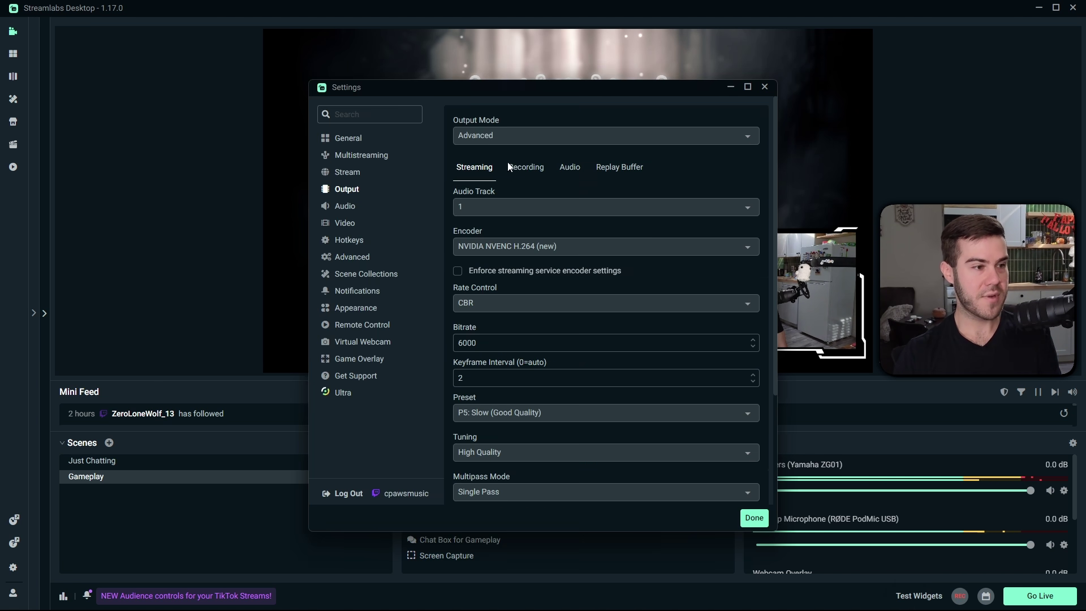
{"action": "left_click", "coordinate": [524, 166]}
{"action": "left_click", "coordinate": [458, 247]}
{"action": "left_click_drag", "start_coordinate": [458, 248], "coordinate": [546, 244]}
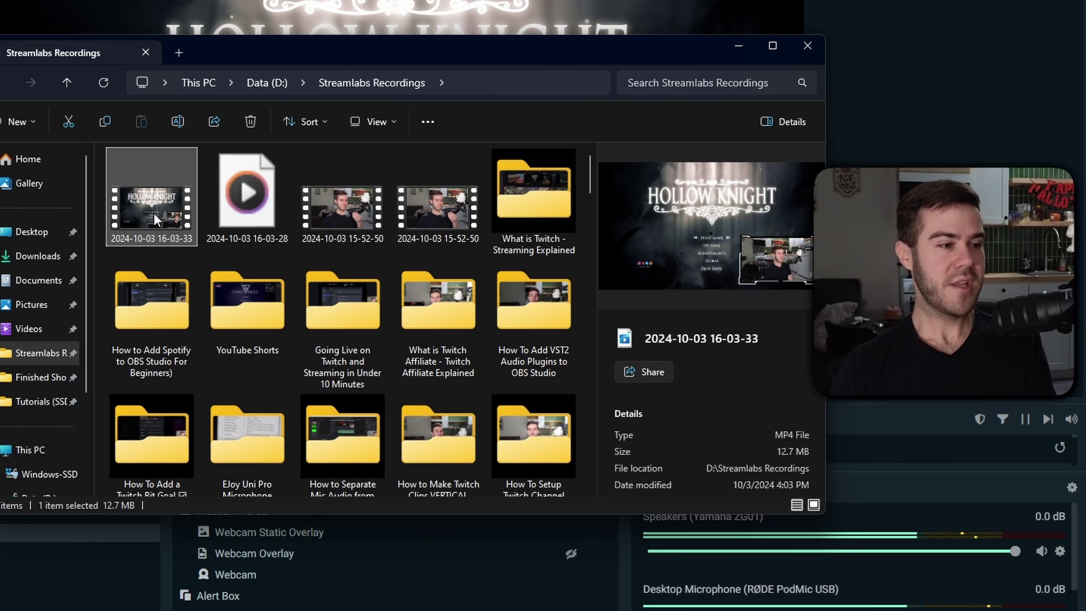
{"action": "double_click", "coordinate": [154, 212]}
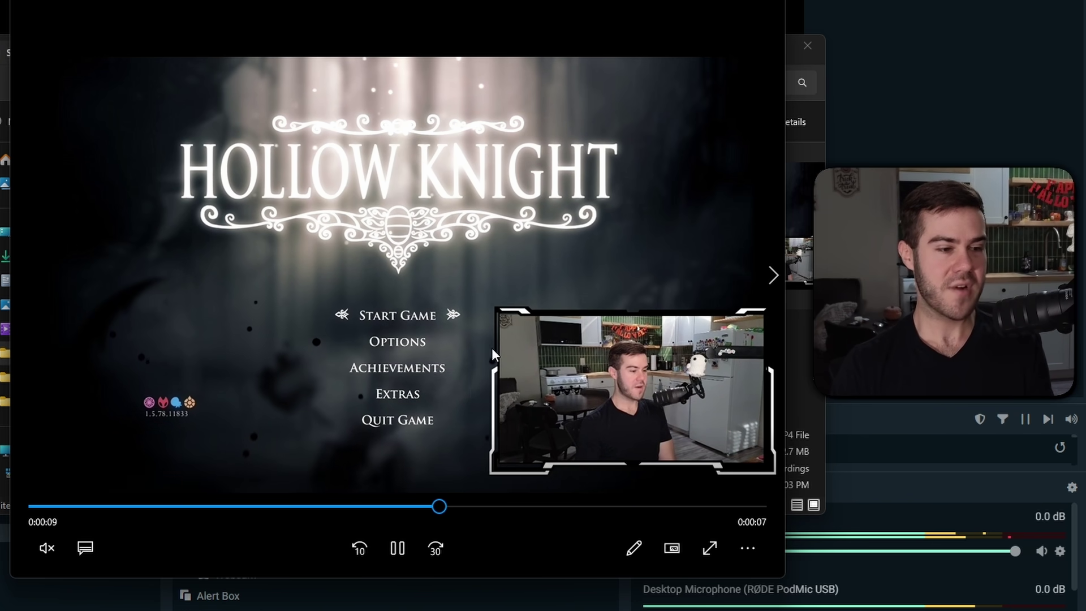
Step: Pause the test clip and scrub it back to the start for review
{"action": "left_click", "coordinate": [398, 548]}
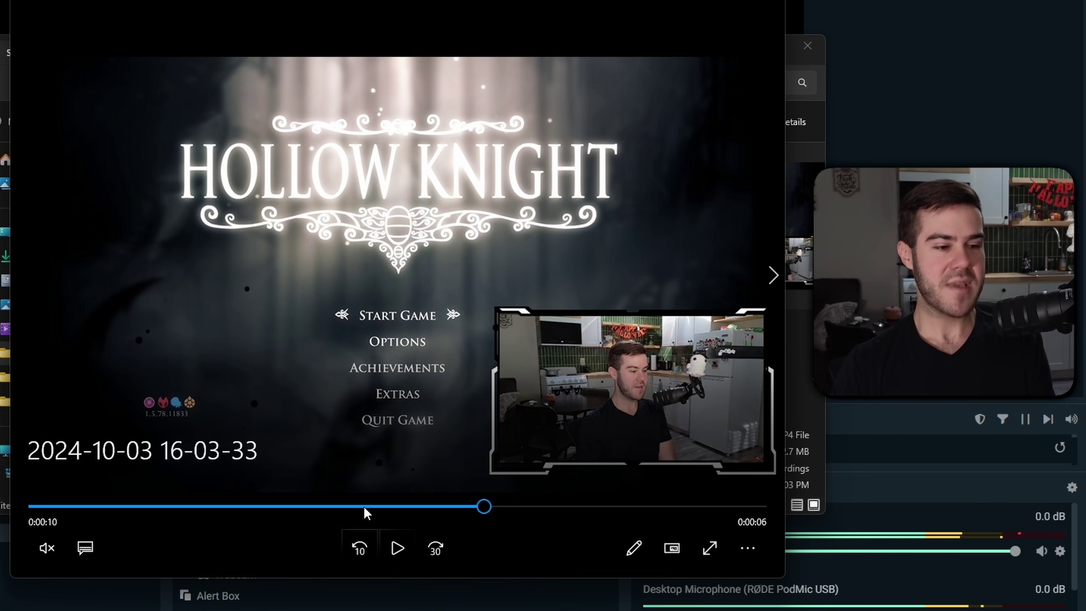
{"action": "left_click_drag", "start_coordinate": [483, 506], "coordinate": [50, 509]}
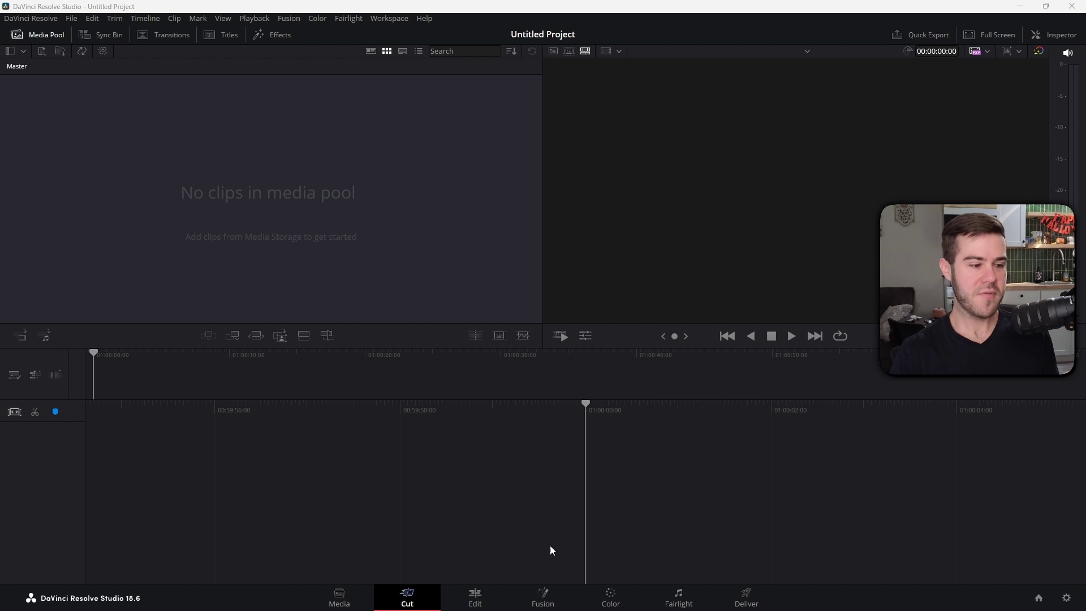
{"action": "left_click", "coordinate": [477, 600]}
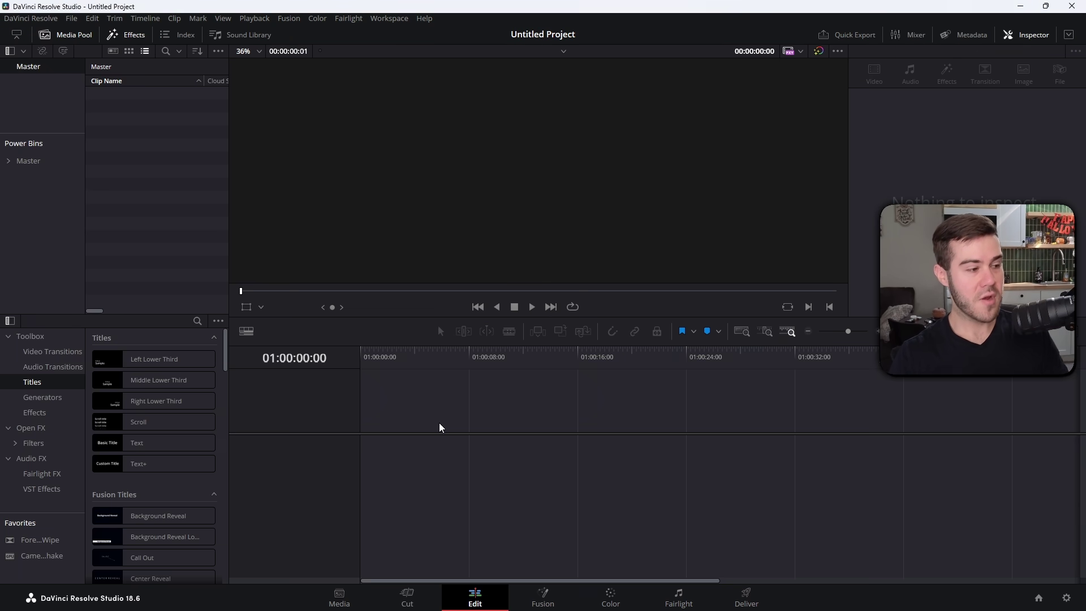
{"action": "key", "text": "alt+Tab"}
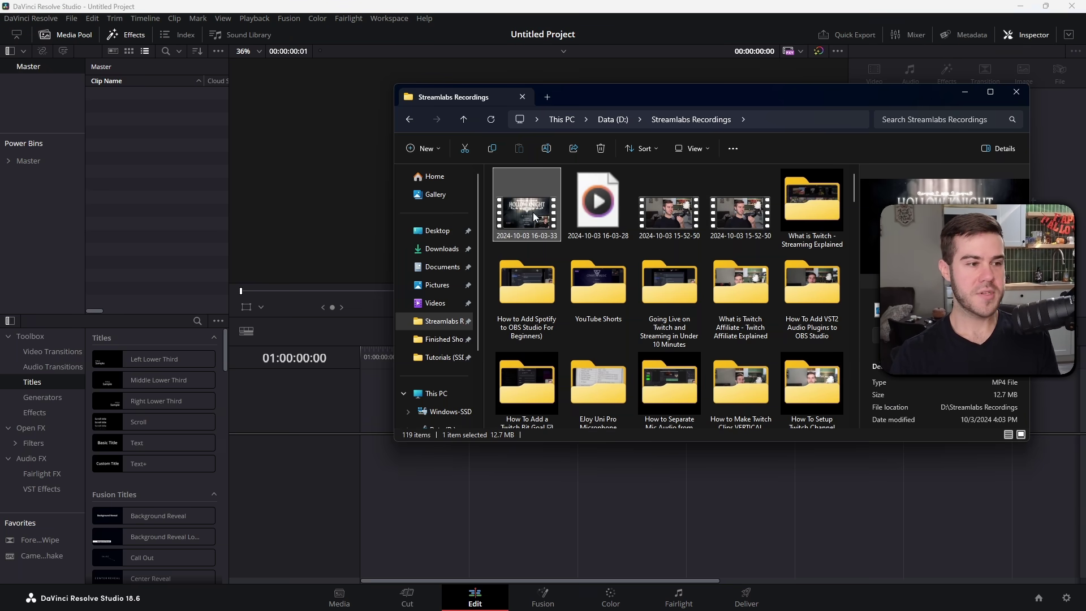
{"action": "left_click_drag", "start_coordinate": [532, 218], "coordinate": [372, 470]}
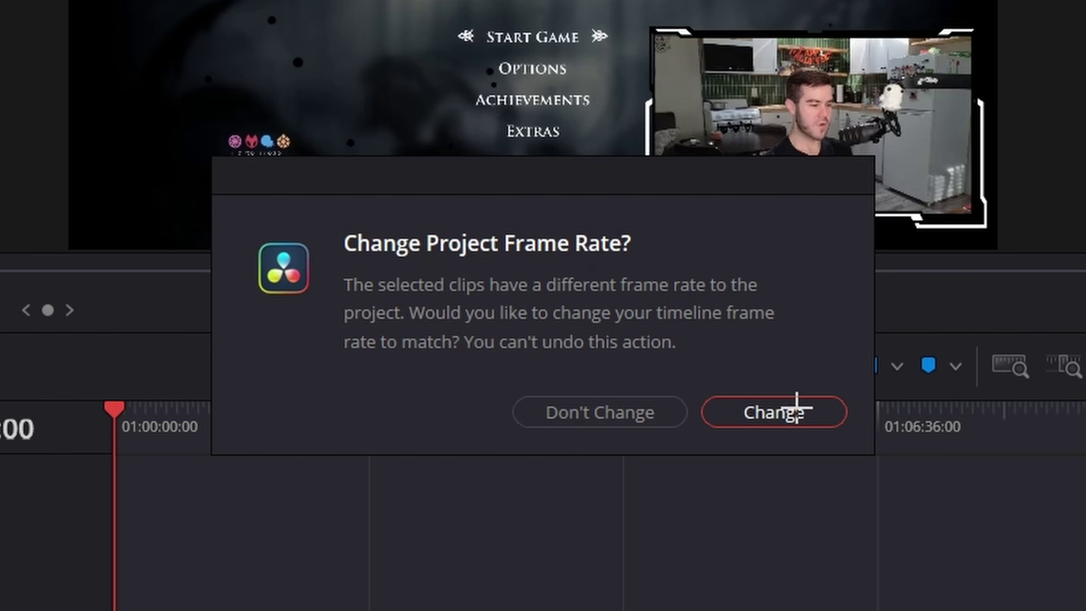
{"action": "left_click", "coordinate": [640, 350]}
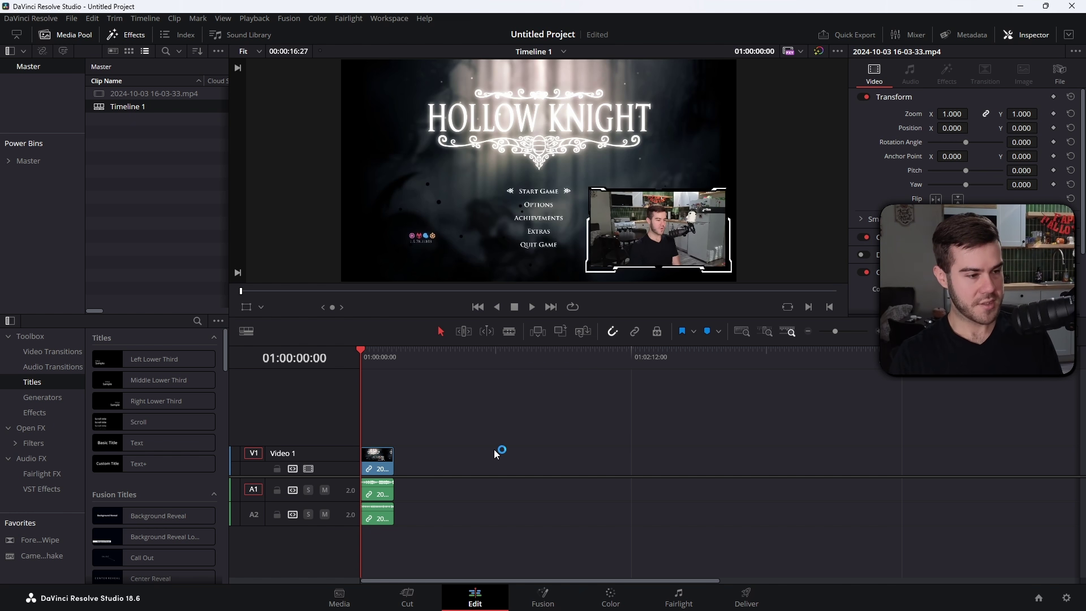
Step: Make the first audio track (A1) taller in the timeline
{"action": "scroll", "coordinate": [450, 452], "scroll_direction": "up", "scroll_amount": 2}
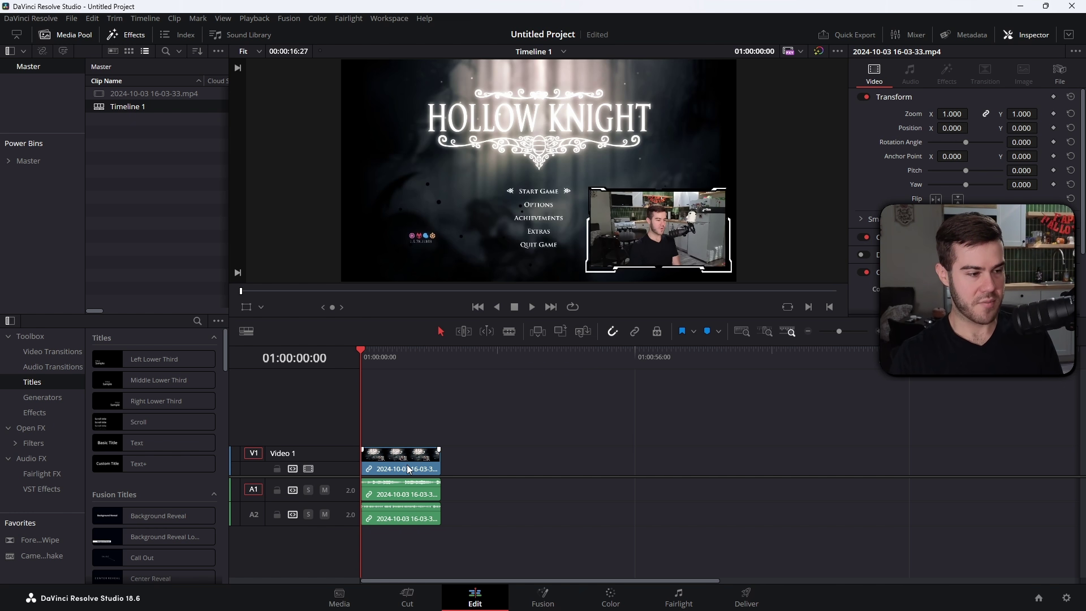
{"action": "scroll", "coordinate": [406, 470], "scroll_direction": "up", "scroll_amount": 3}
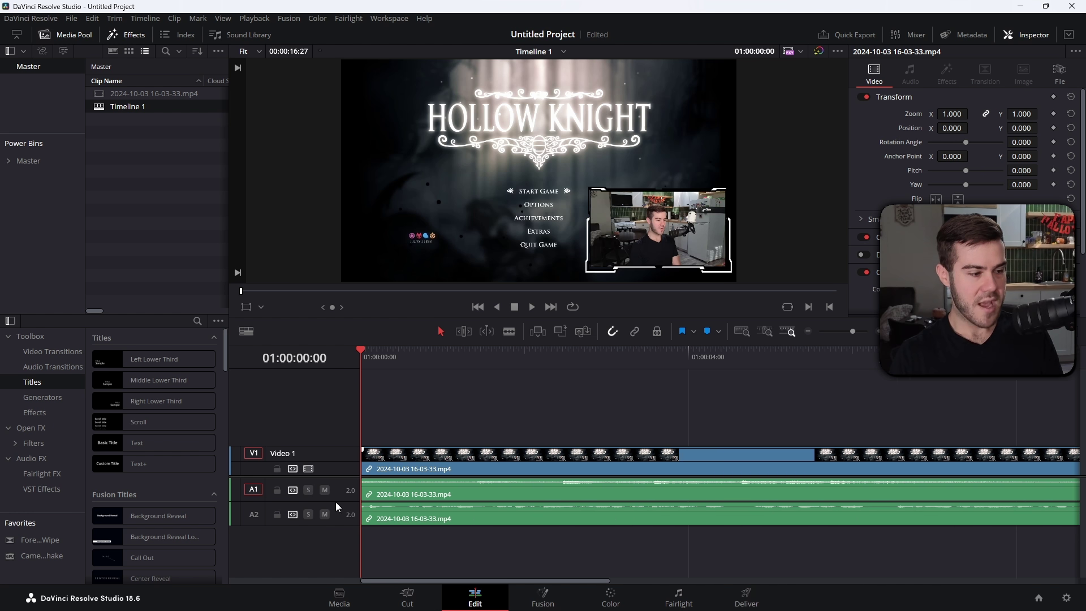
{"action": "left_click_drag", "start_coordinate": [337, 500], "coordinate": [336, 587]}
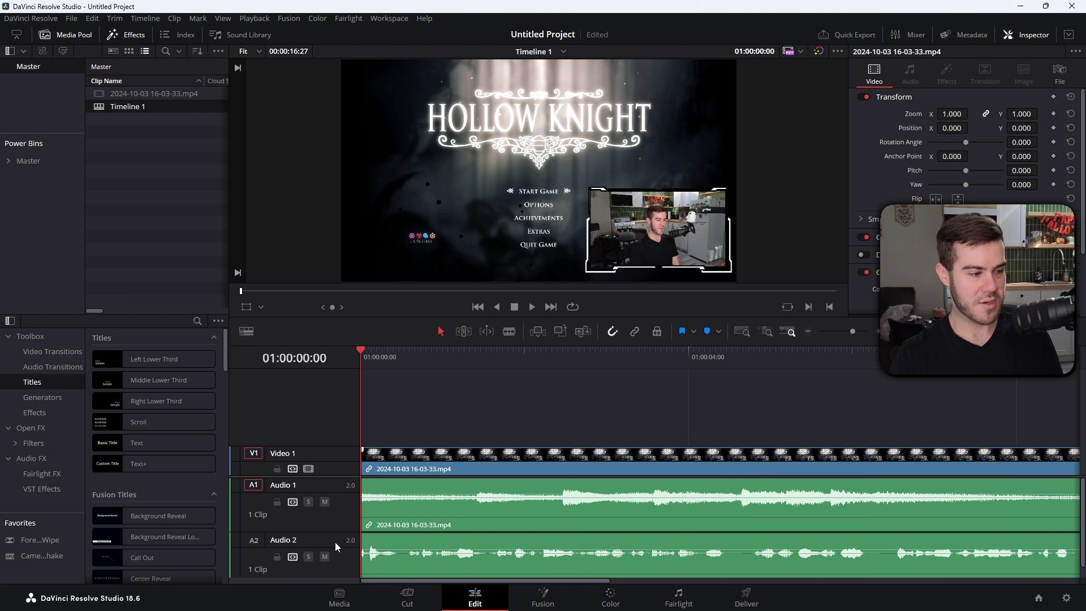
{"action": "scroll", "coordinate": [341, 486], "scroll_direction": "down", "scroll_amount": 1}
{"action": "scroll", "coordinate": [340, 486], "scroll_direction": "up", "scroll_amount": 1}
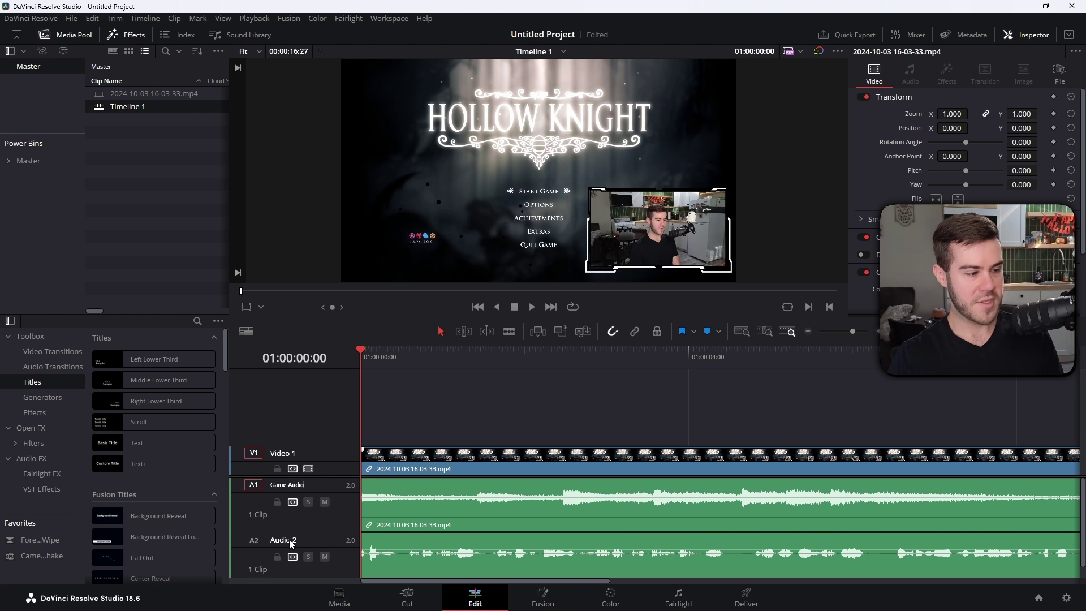
Step: Rename the second audio track to 'Mic Audio'
{"action": "double_click", "coordinate": [322, 539]}
{"action": "type", "text": "Mic Audio"}
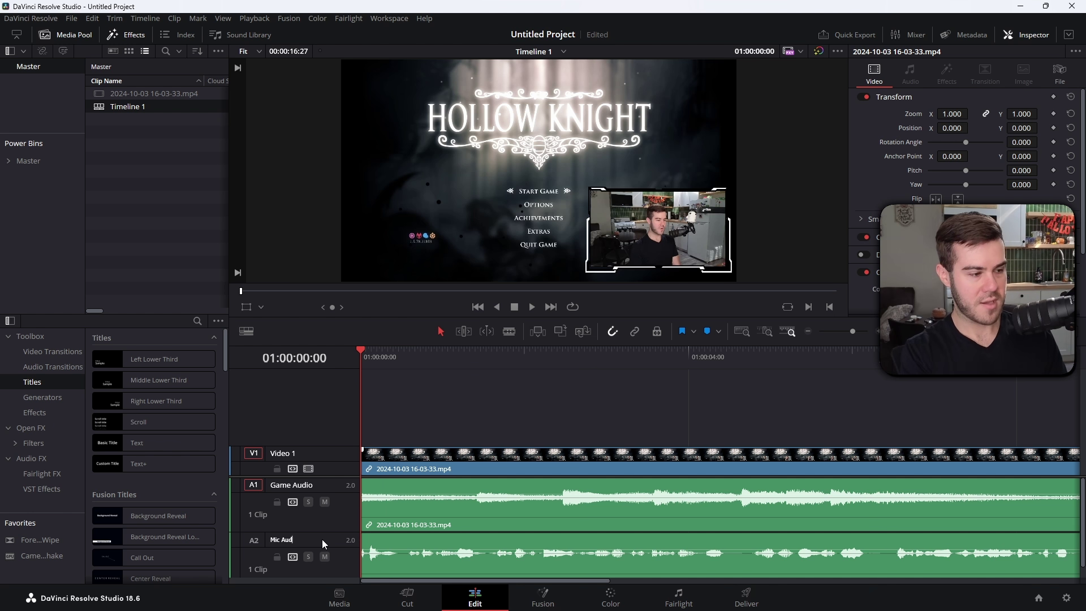
{"action": "left_click", "coordinate": [324, 514]}
{"action": "scroll", "coordinate": [465, 485], "scroll_direction": "down", "scroll_amount": 1}
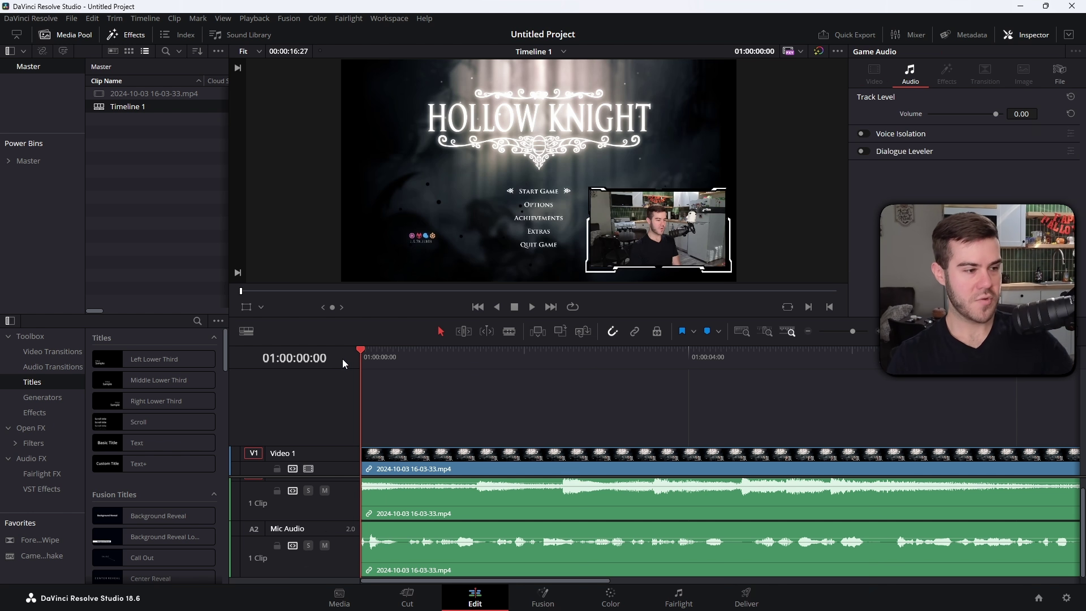
{"action": "mouse_move", "coordinate": [368, 356]}
{"action": "left_mouse_down"}
{"action": "mouse_move", "coordinate": [401, 354]}
{"action": "mouse_move", "coordinate": [348, 361]}
{"action": "left_mouse_up"}
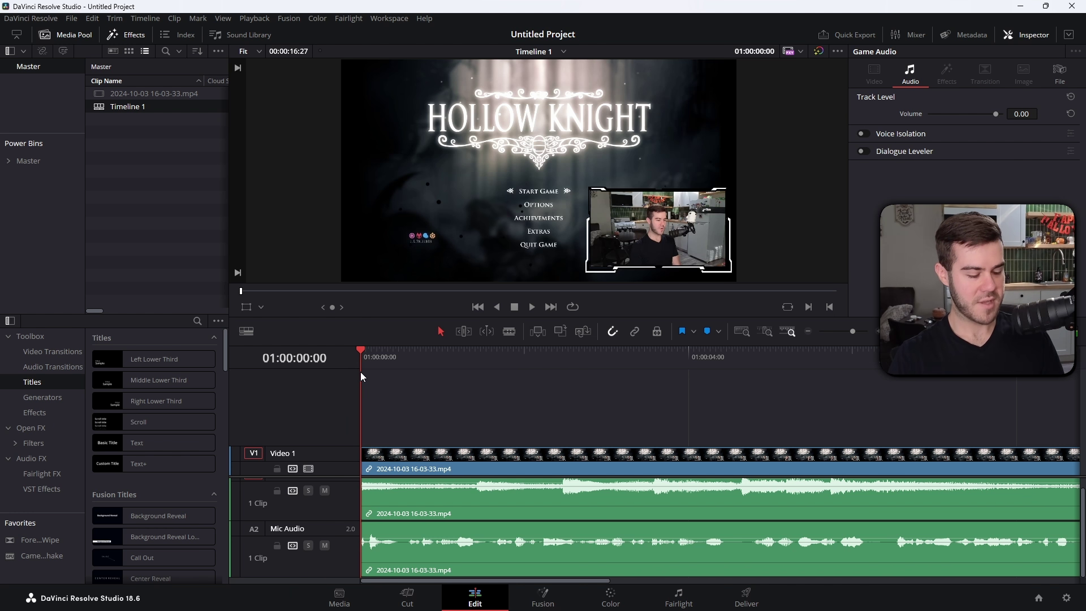
{"action": "key", "text": "space"}
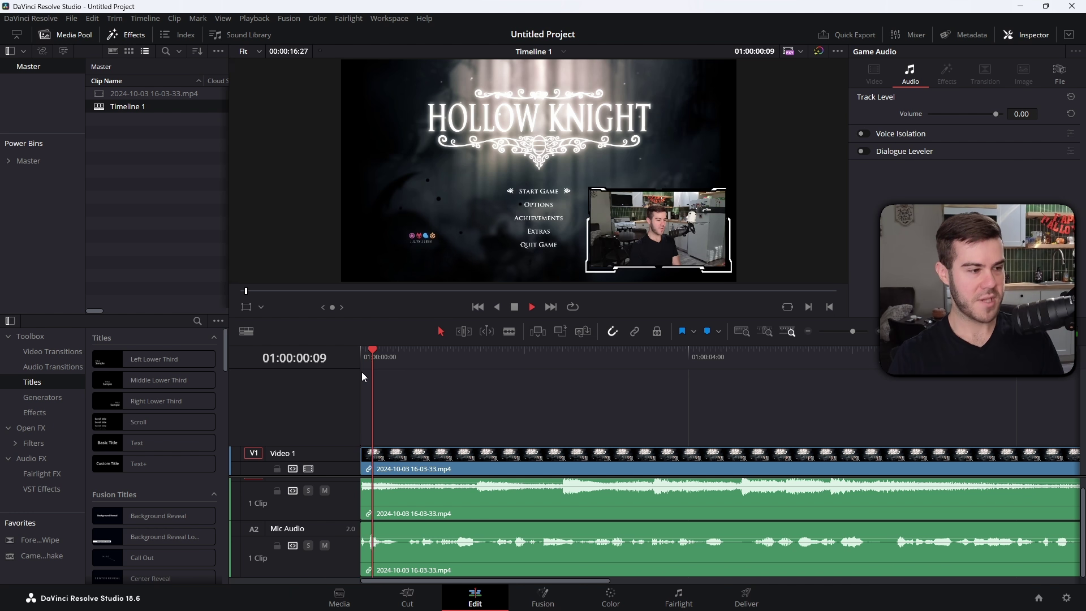
{"action": "left_click", "coordinate": [327, 548]}
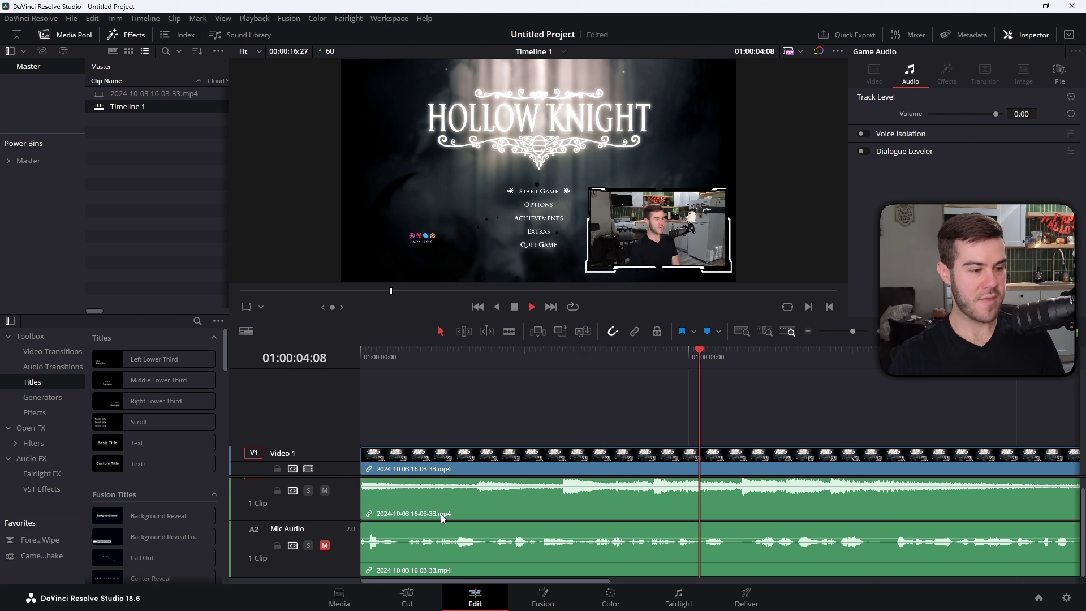
{"action": "scroll", "coordinate": [441, 512], "scroll_direction": "up", "scroll_amount": 1}
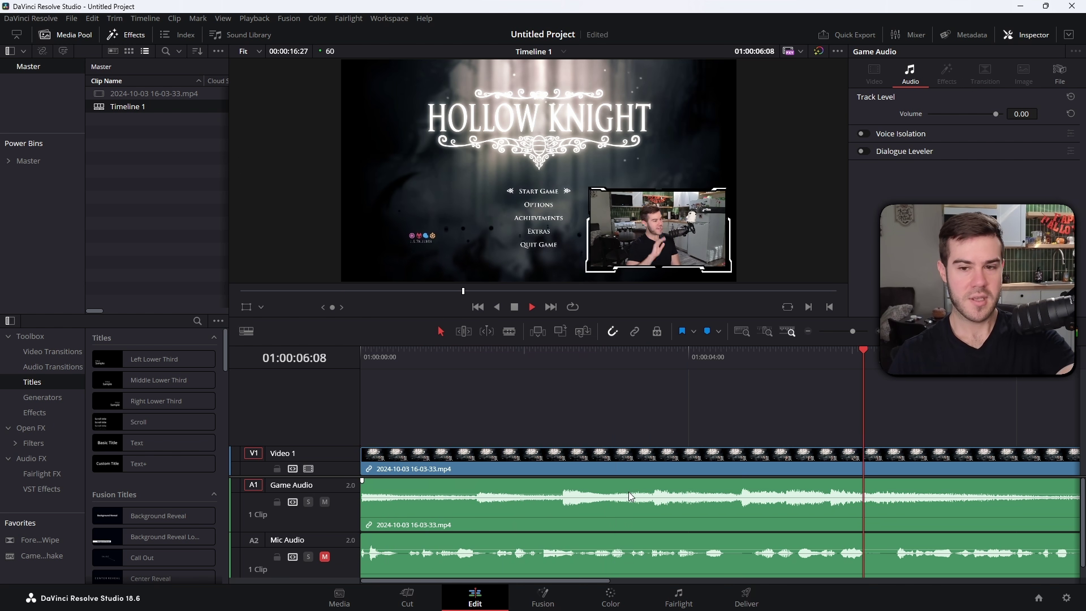
{"action": "left_click", "coordinate": [327, 505]}
{"action": "left_click", "coordinate": [328, 556]}
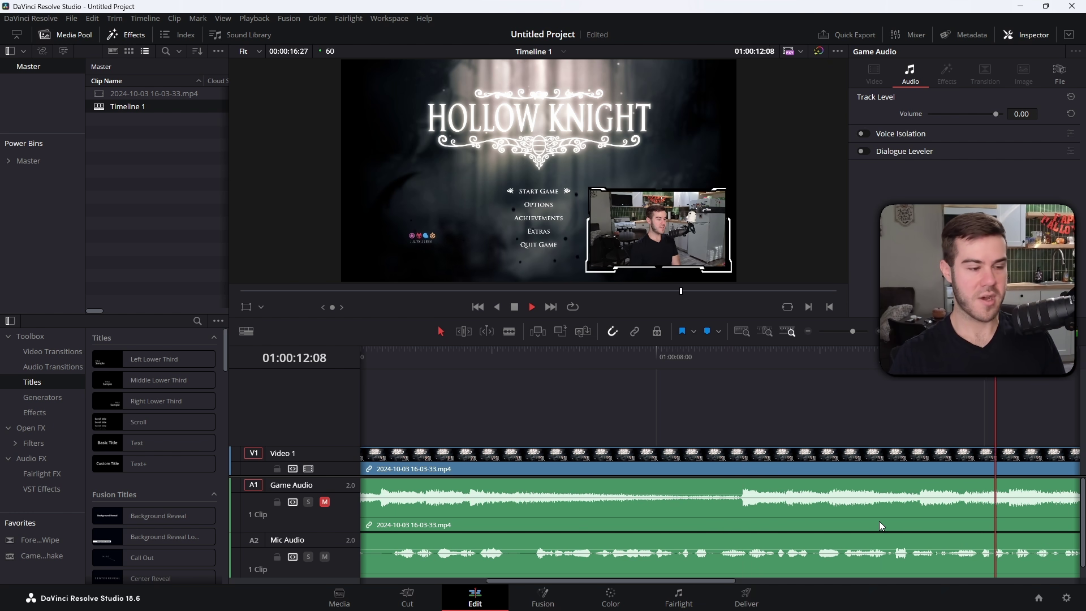
{"action": "scroll", "coordinate": [735, 446], "scroll_direction": "down", "scroll_amount": 3}
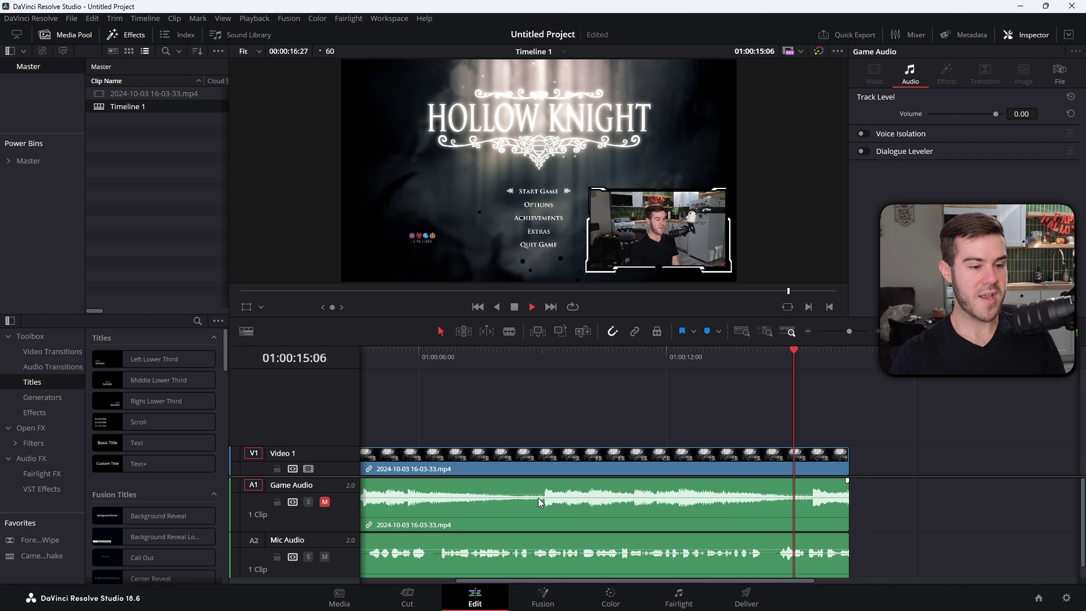
{"action": "left_click", "coordinate": [325, 502]}
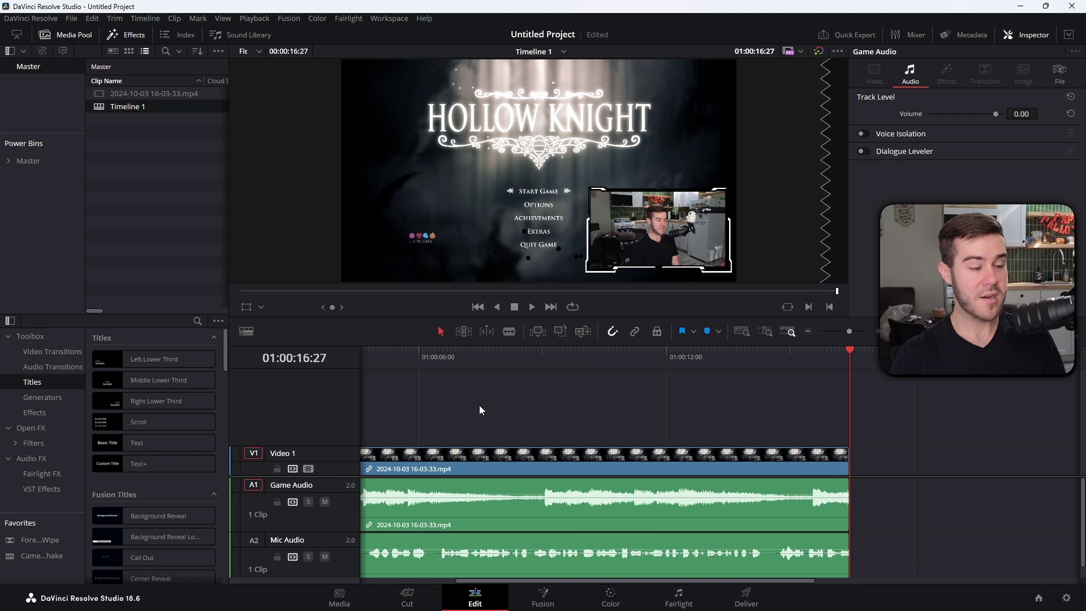
Step: From the timeline start, raise the Game Audio clip's volume to 3.20, leaving Mic Audio at 0.00
{"action": "left_click_drag", "start_coordinate": [490, 358], "coordinate": [334, 362]}
{"action": "left_click", "coordinate": [463, 504]}
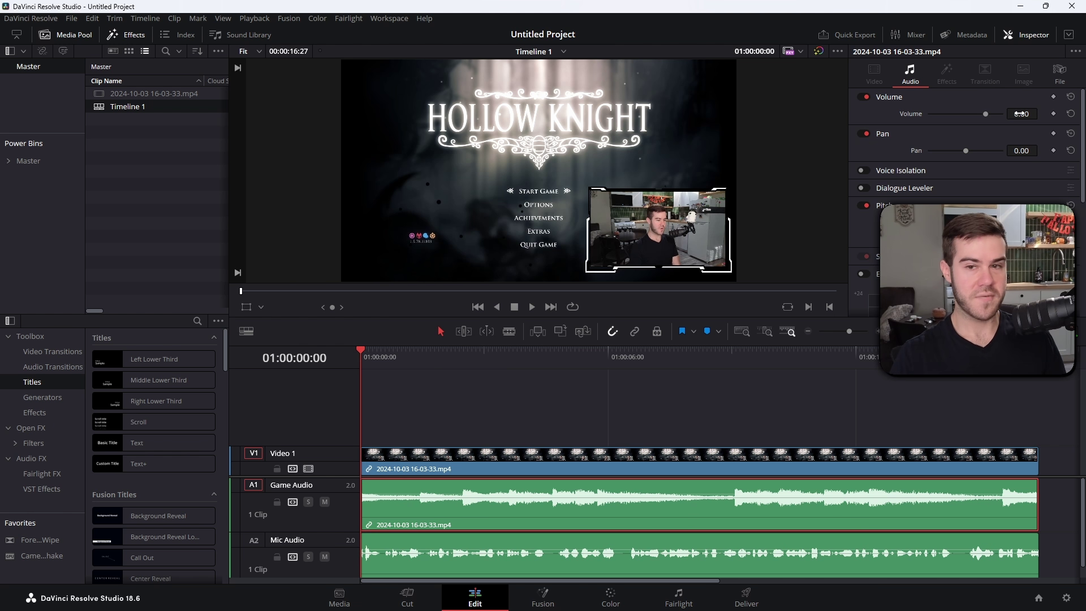
{"action": "left_click_drag", "start_coordinate": [1041, 113], "coordinate": [1041, 114]}
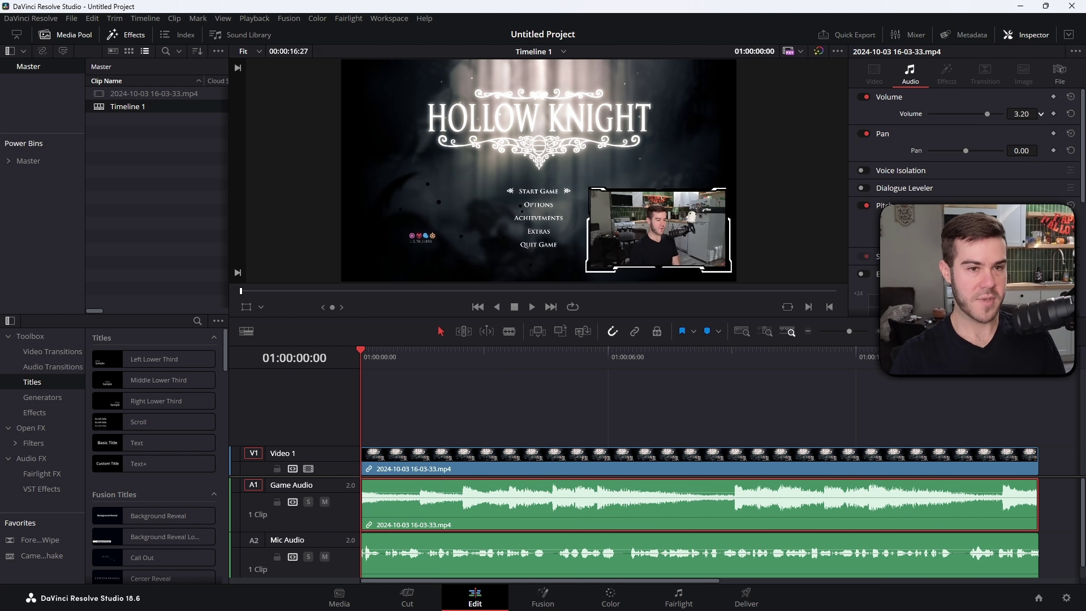
{"action": "left_click", "coordinate": [521, 564]}
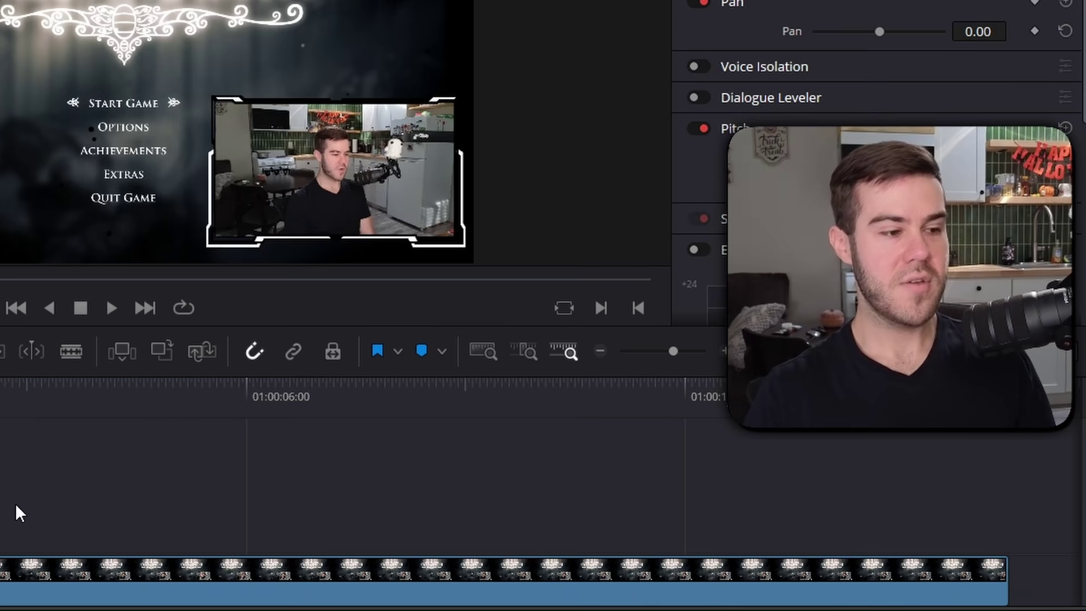
{"action": "left_click", "coordinate": [22, 503]}
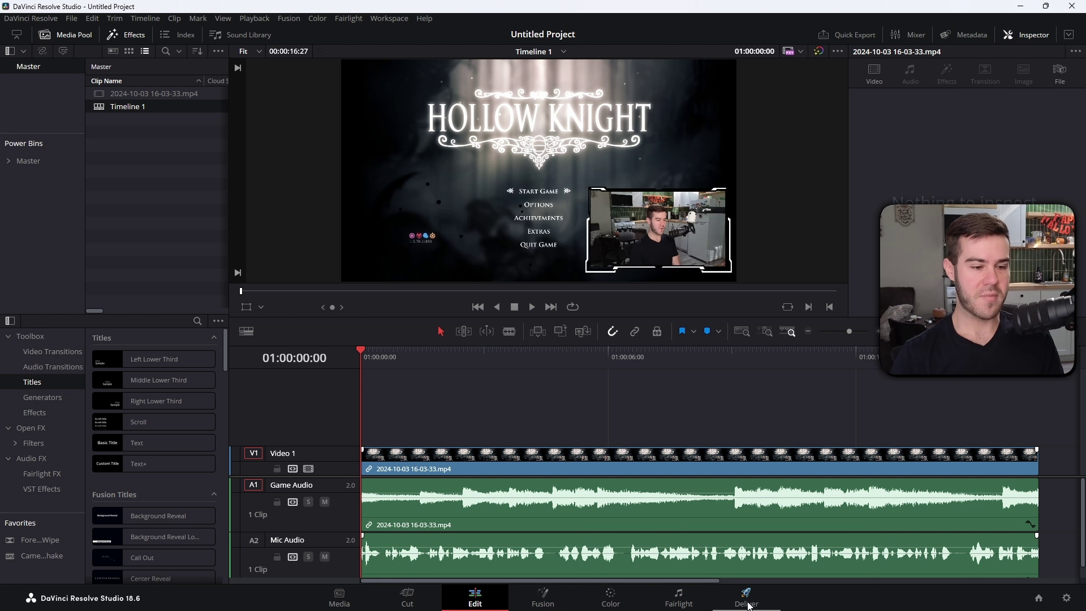
Step: On the Deliver page, apply the YouTube 1080p render preset
{"action": "left_click", "coordinate": [747, 600]}
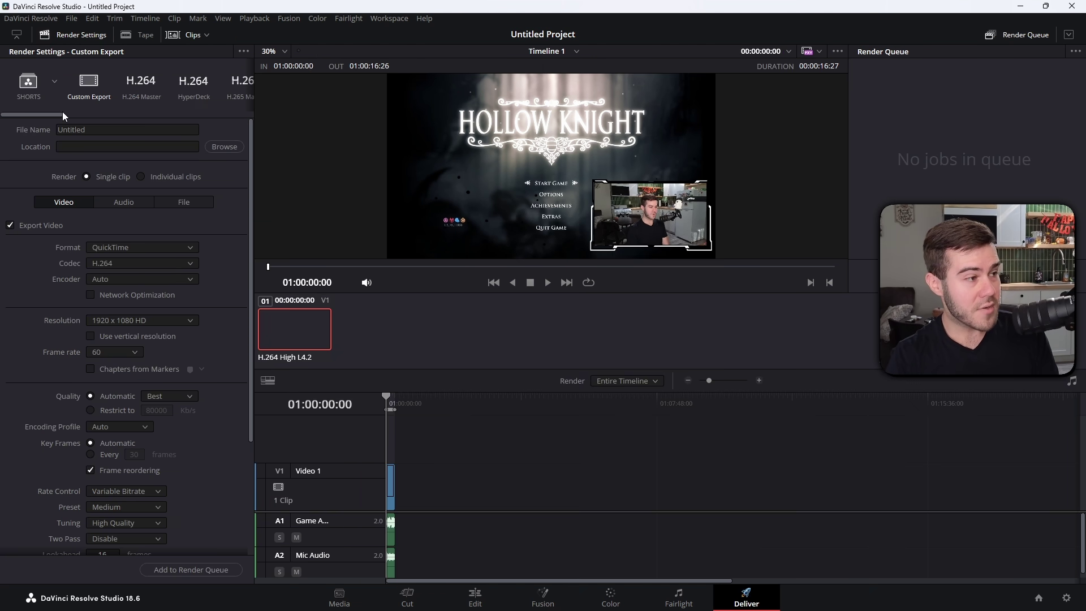
{"action": "left_click_drag", "start_coordinate": [55, 113], "coordinate": [98, 113]}
{"action": "left_click", "coordinate": [122, 83]}
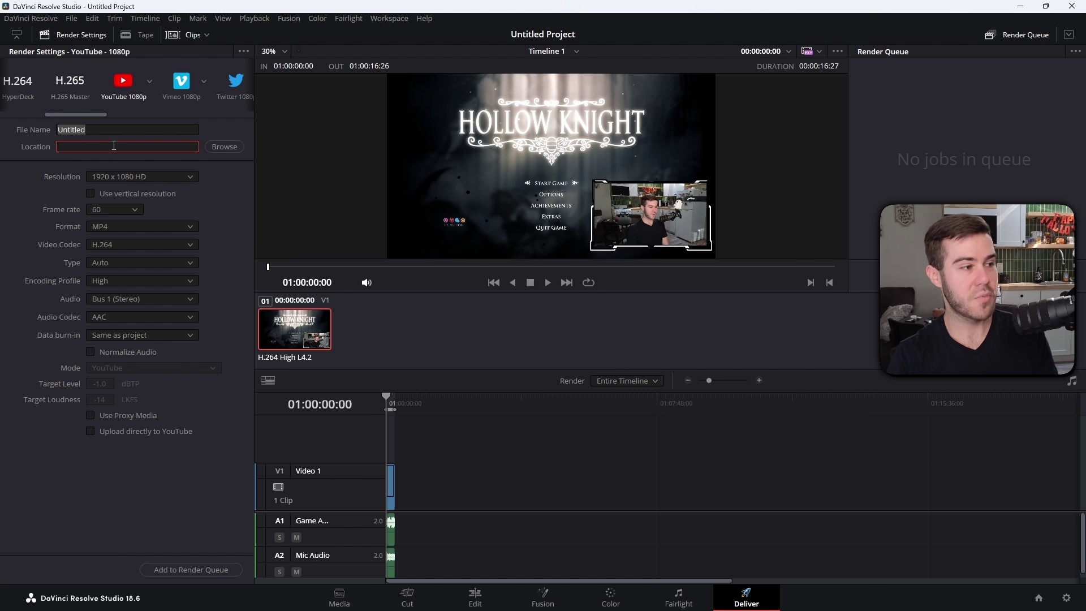
Step: Set the render location to Downloads and the file name to 'TEST VIDEO'
{"action": "left_click", "coordinate": [231, 148]}
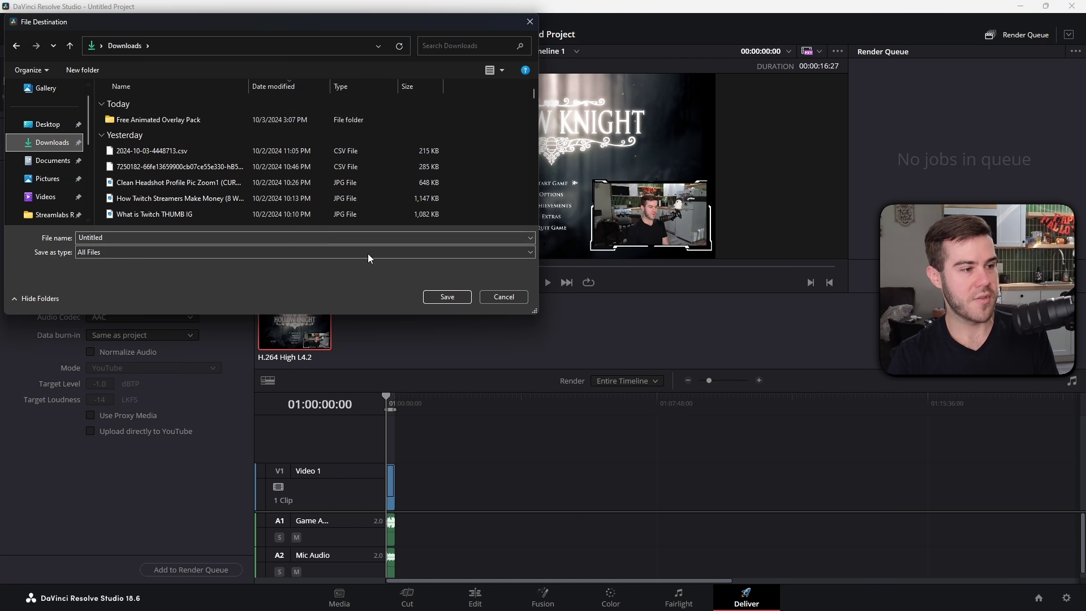
{"action": "left_click", "coordinate": [447, 297]}
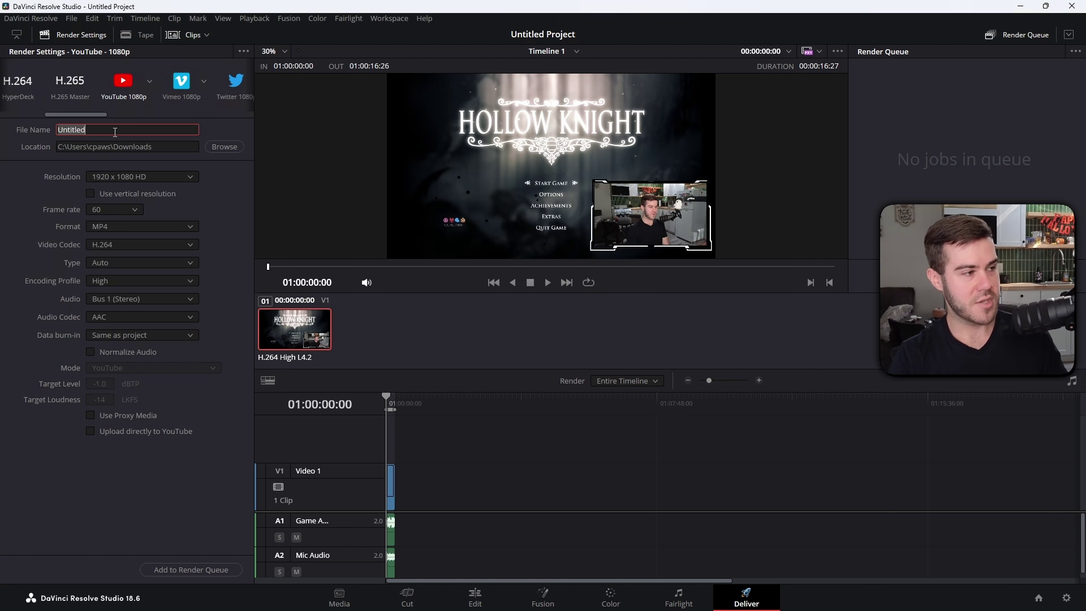
{"action": "type", "text": "TEST VIDEO"}
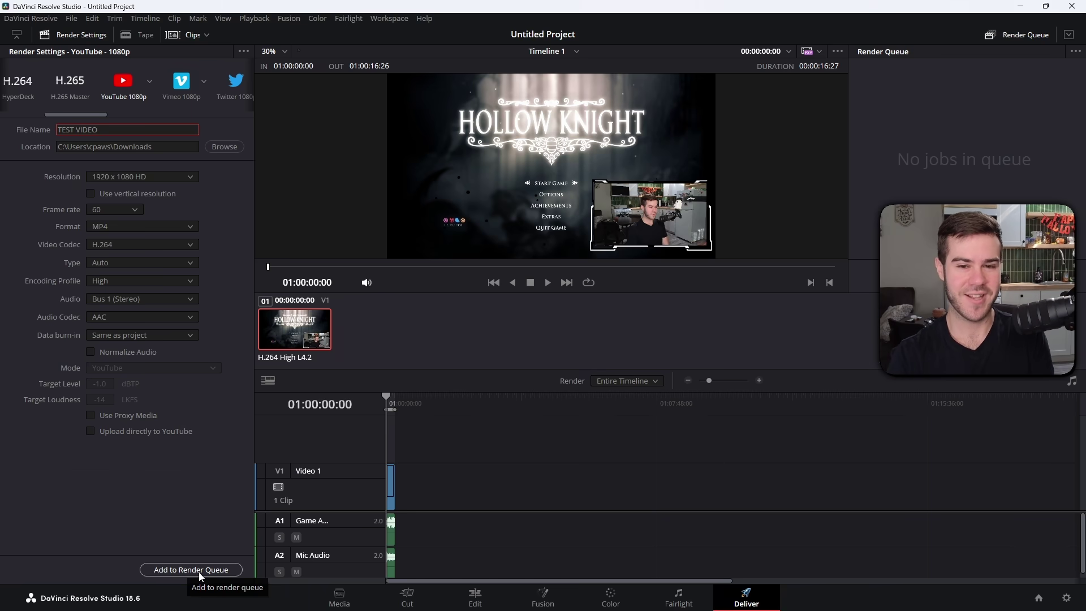
Step: Queue the TEST VIDEO export as a render job and render it
{"action": "left_click", "coordinate": [199, 571]}
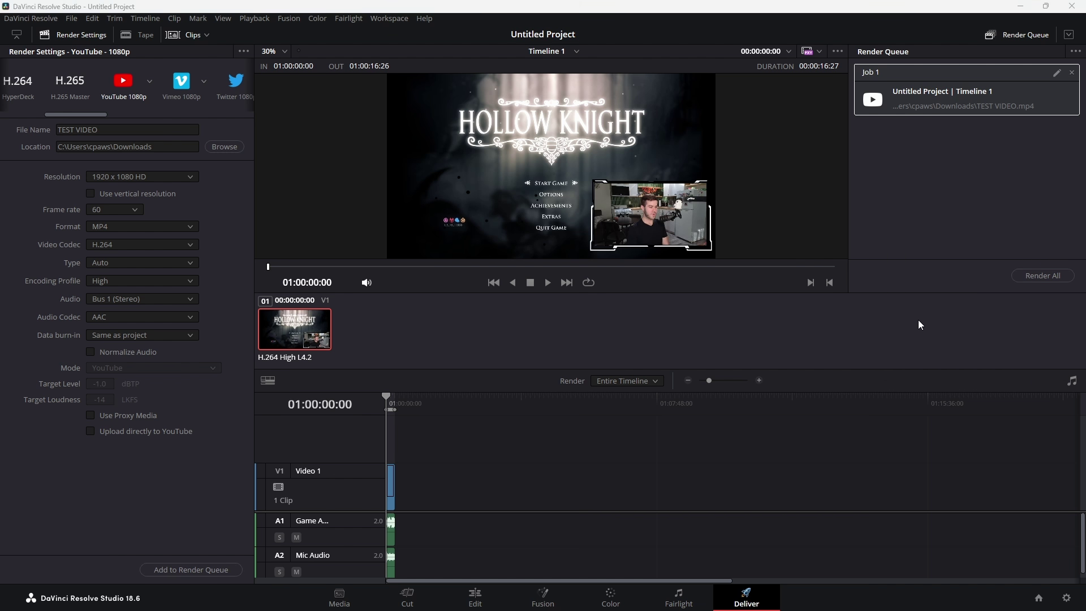
{"action": "left_click", "coordinate": [1043, 277]}
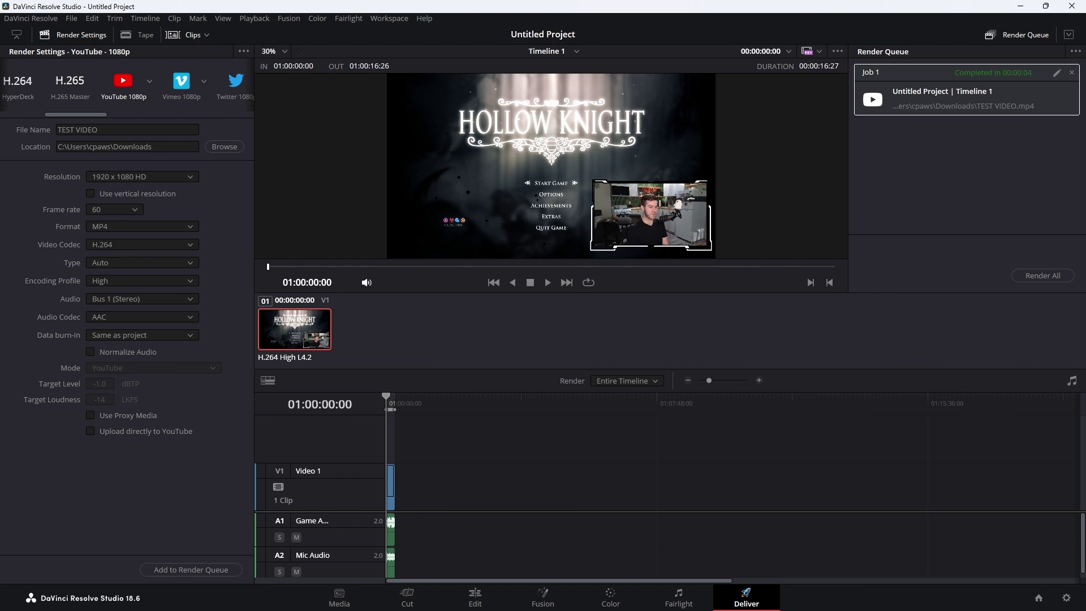
Step: Open the rendered TEST VIDEO MP4 from the Downloads folder in File Explorer
{"action": "key", "text": "super+e"}
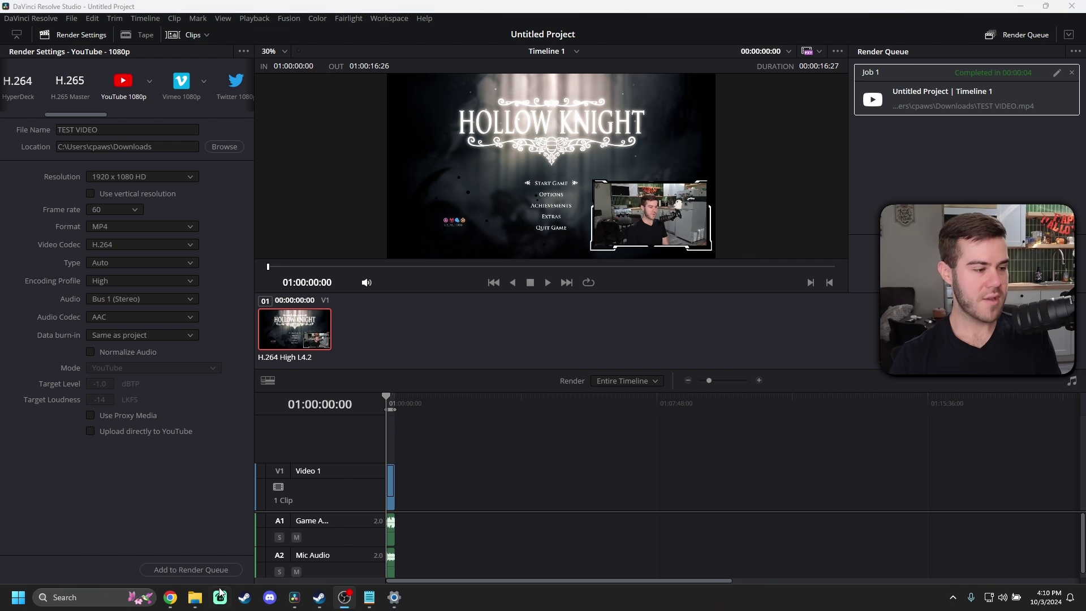
{"action": "left_click", "coordinate": [442, 249]}
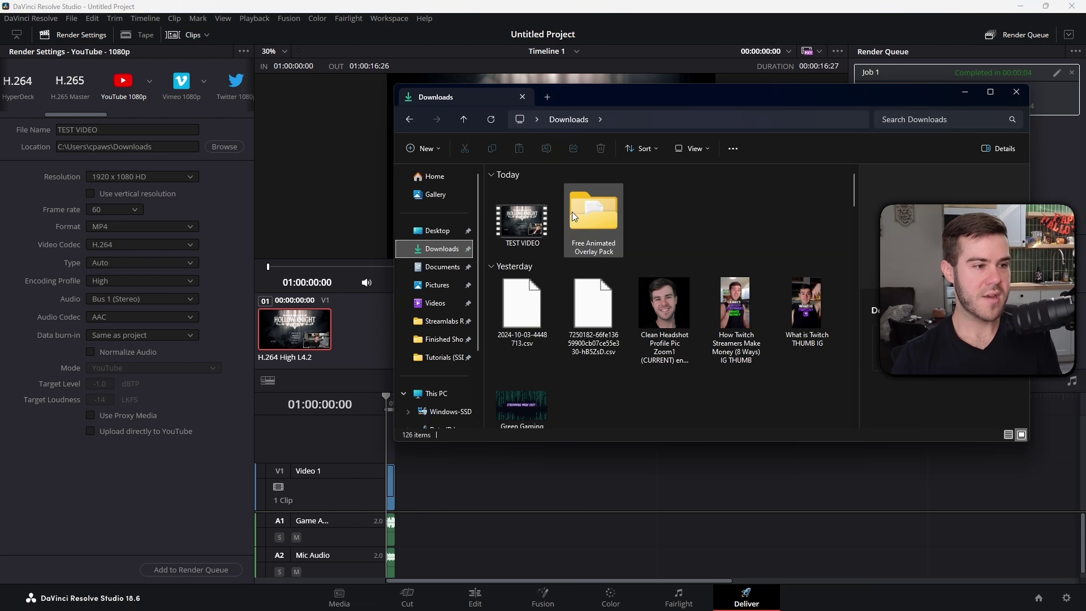
{"action": "mouse_move", "coordinate": [524, 231]}
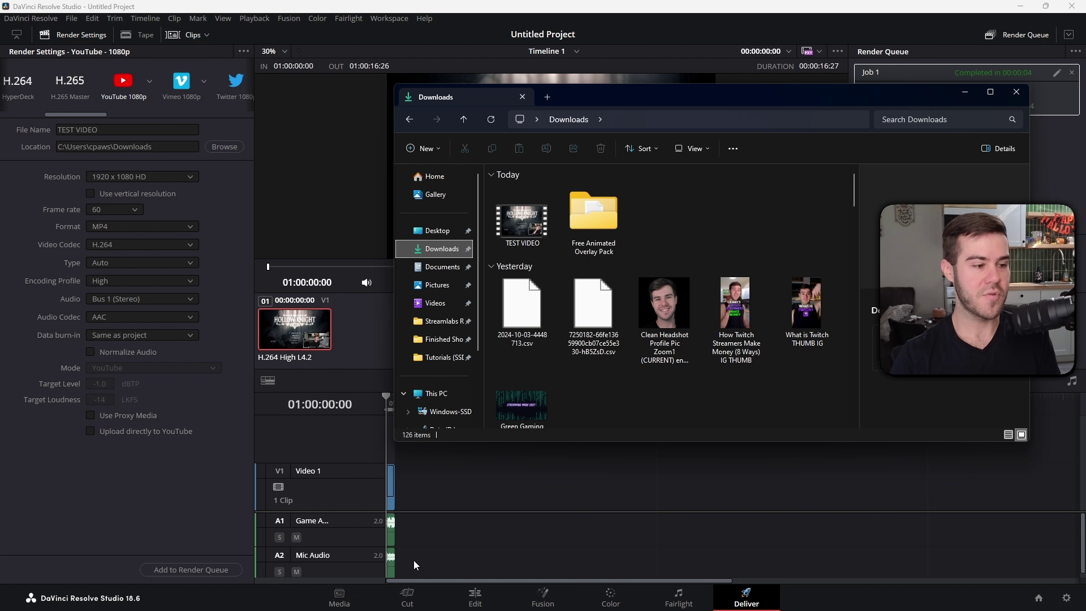
{"action": "double_click", "coordinate": [520, 221]}
Step: Play TEST VIDEO at volume 100, then pause it at 0:00:09
{"action": "left_click", "coordinate": [308, 488]}
{"action": "left_click_drag", "start_coordinate": [338, 454], "coordinate": [541, 463]}
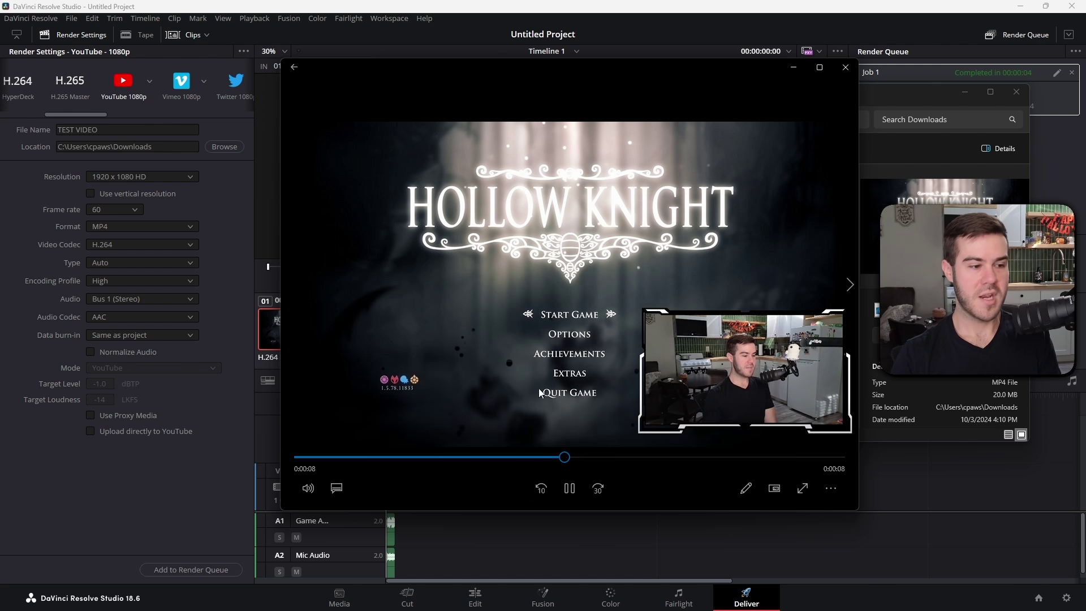
{"action": "left_click", "coordinate": [571, 490]}
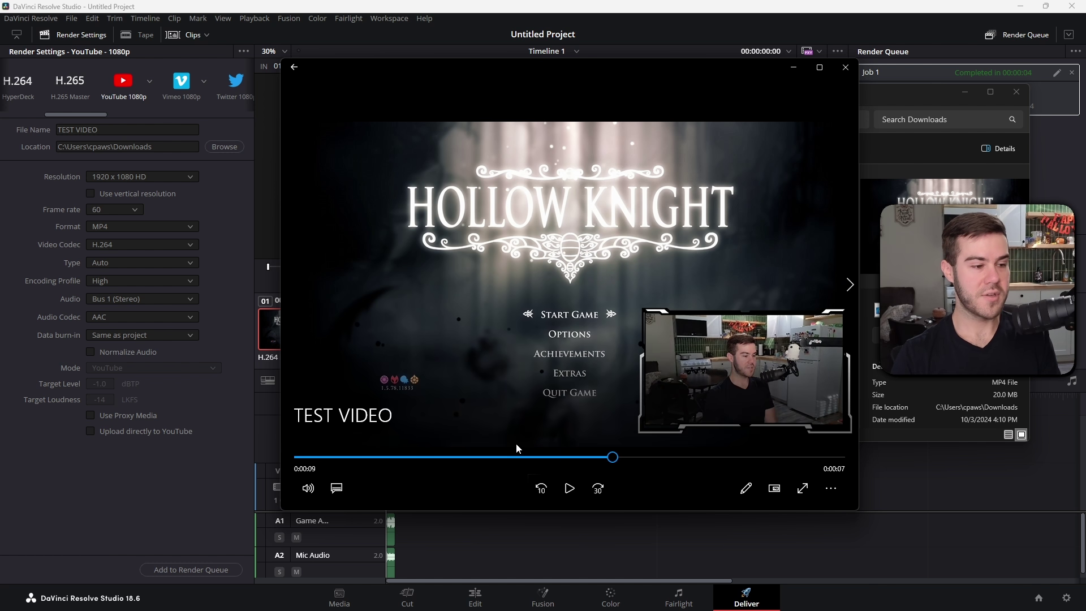